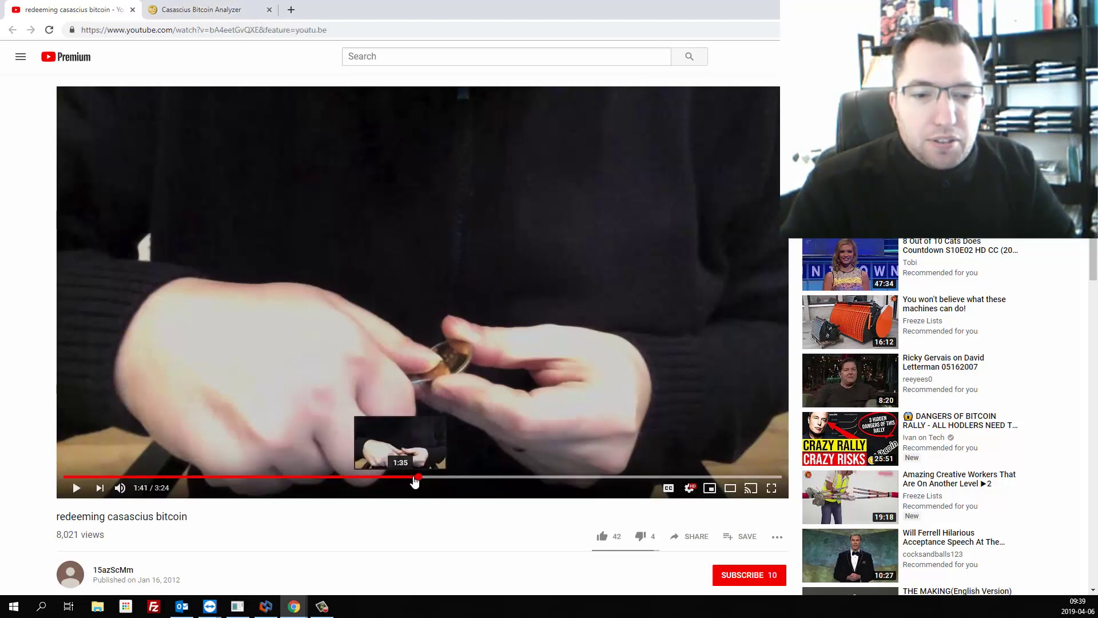
# Scrub the video through the MtGox redeem steps, then return to 2:08 on the hologram sticker.
pyautogui.click(388, 477)
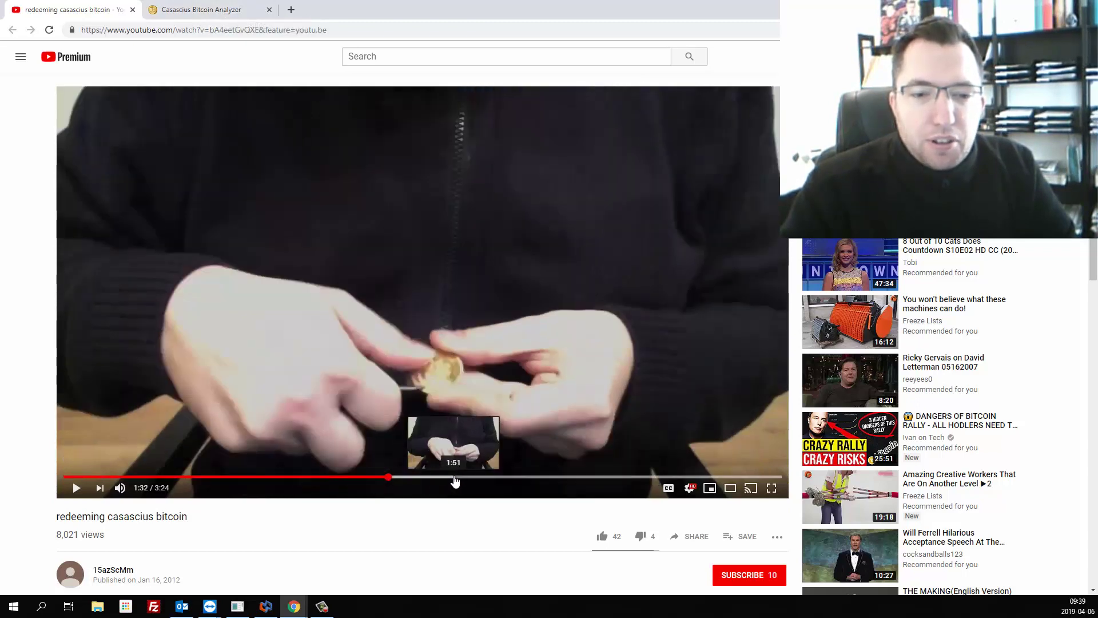
pyautogui.click(487, 478)
pyautogui.click(515, 477)
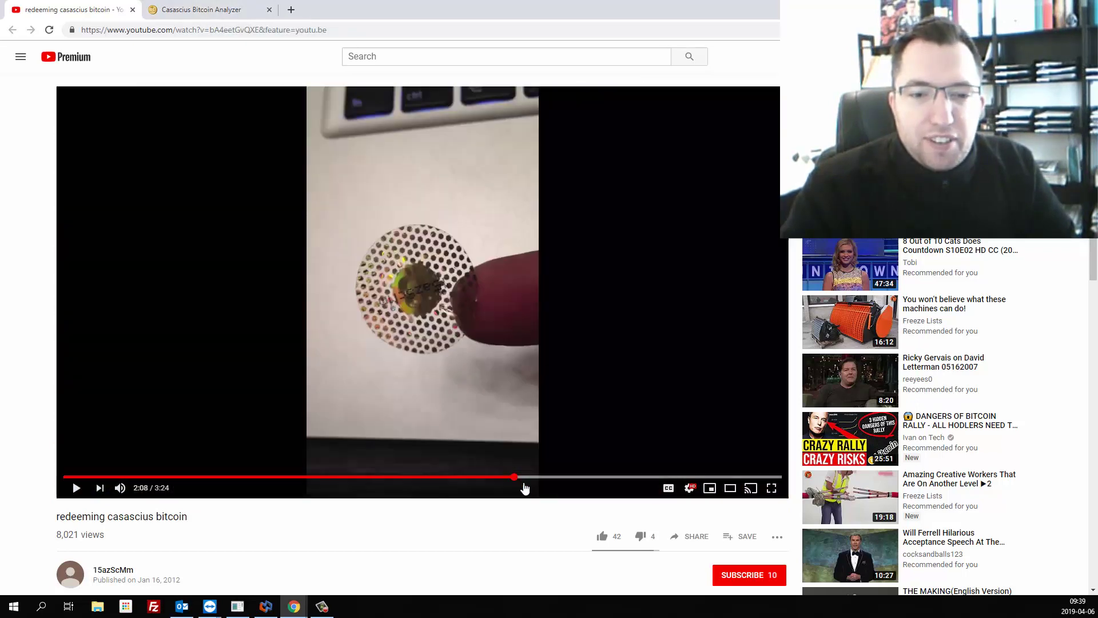
pyautogui.click(593, 478)
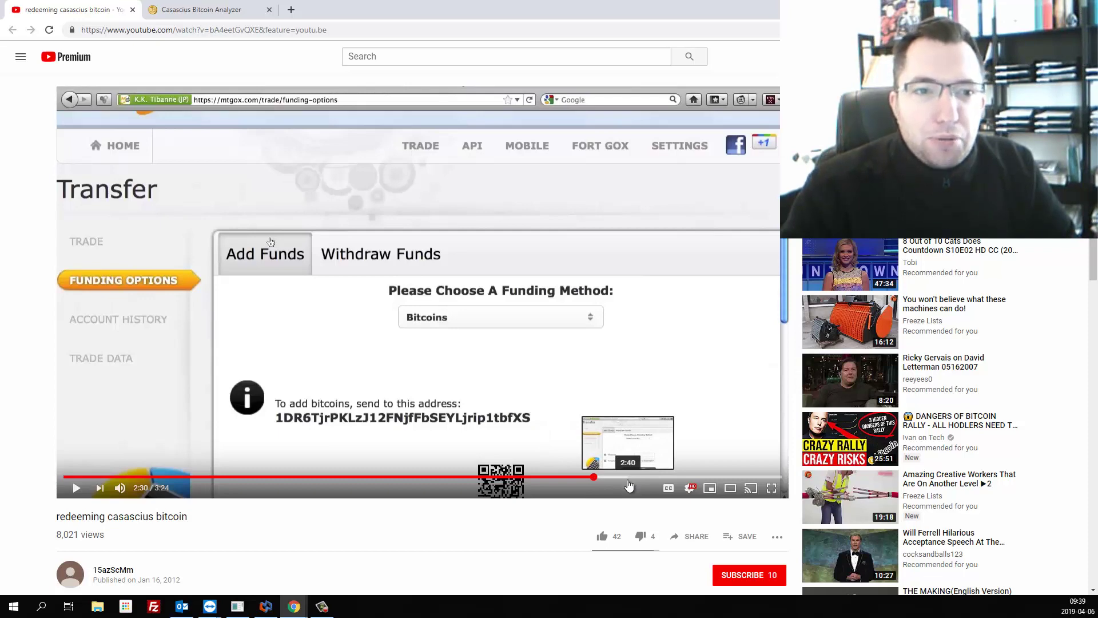
pyautogui.click(631, 479)
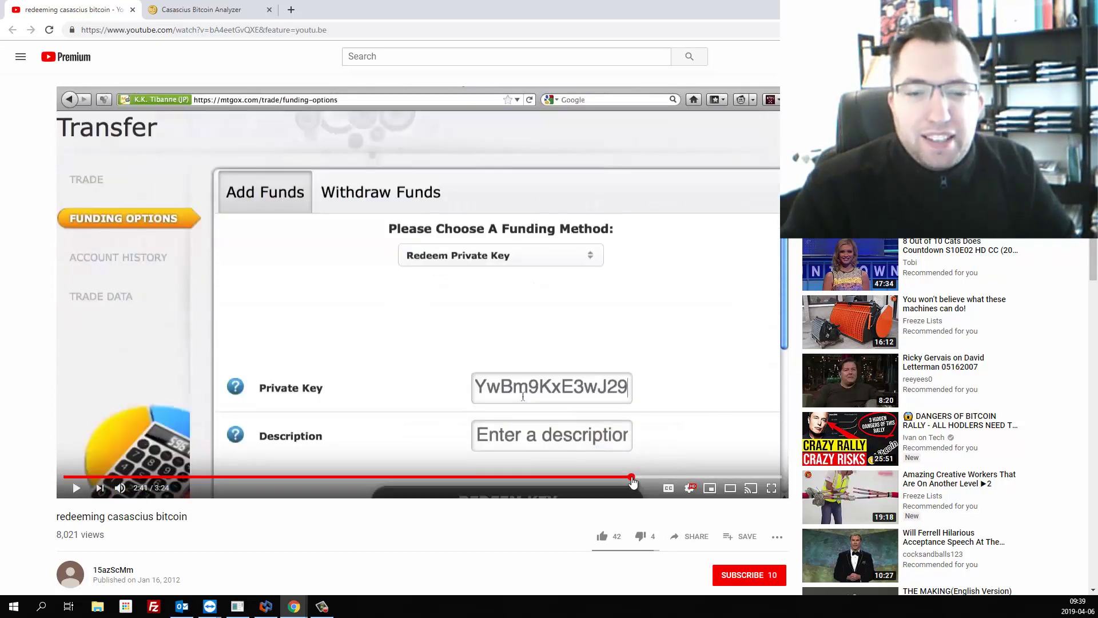
pyautogui.click(515, 478)
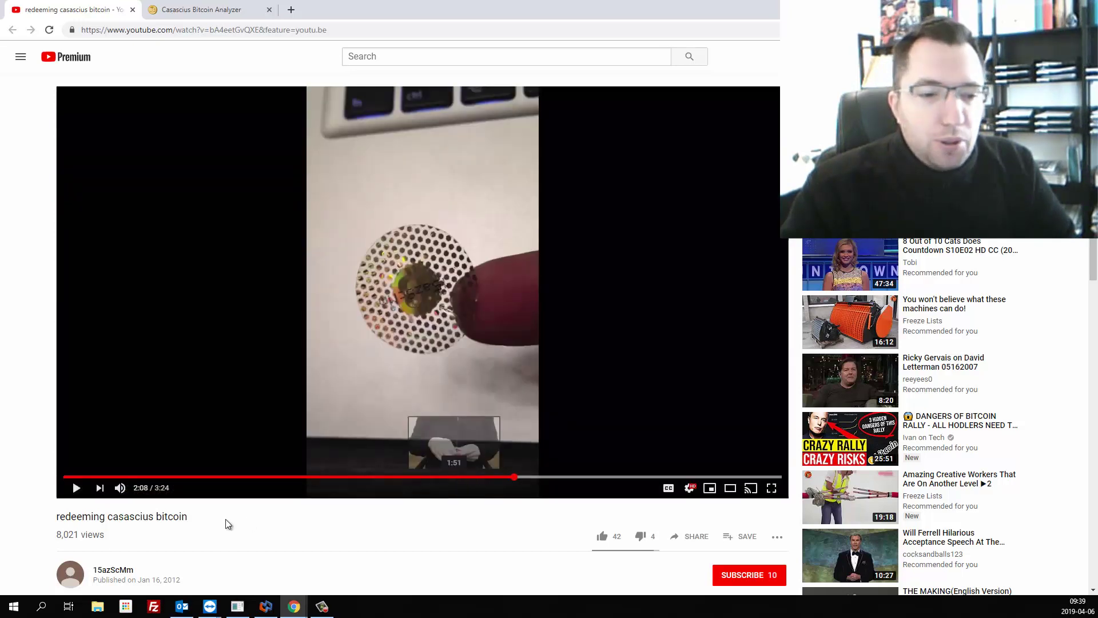
# Show Armory's empty Private Key Import dialog, then switch to the Casascius Bitcoin Analyzer tab.
pyautogui.click(265, 606)
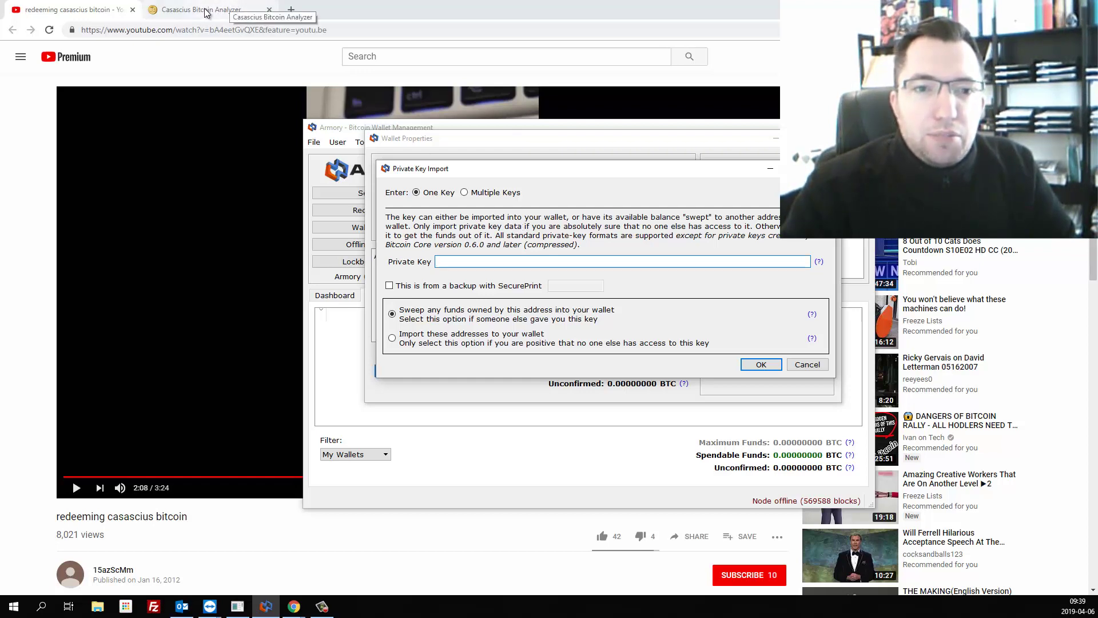
pyautogui.click(206, 11)
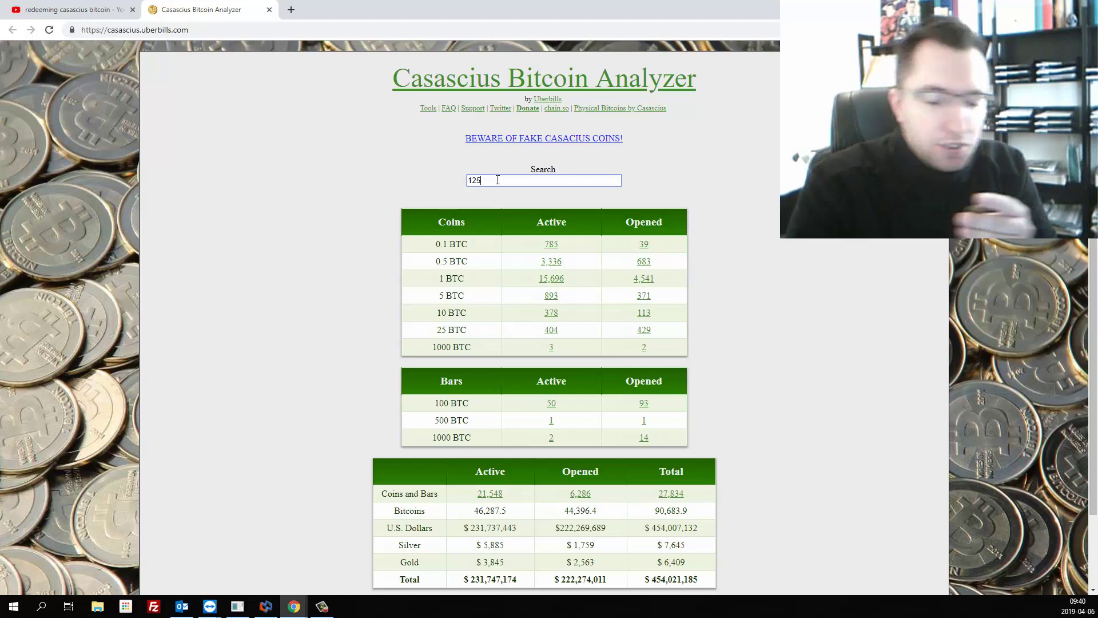
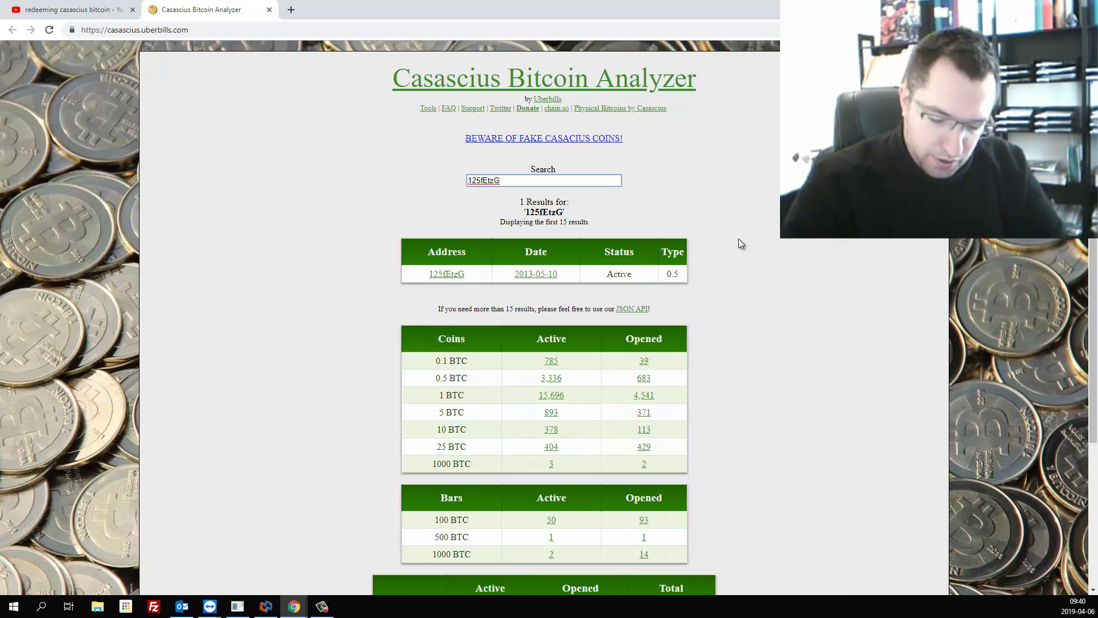
# Search the first coin's address prefix, open its 0.5 BTC result separately, then search the second coin's prefix.
pyautogui.keyDown('ctrl'); pyautogui.click(447, 274); pyautogui.keyUp('ctrl')
pyautogui.moveTo(501, 180); pyautogui.dragTo(450, 177)
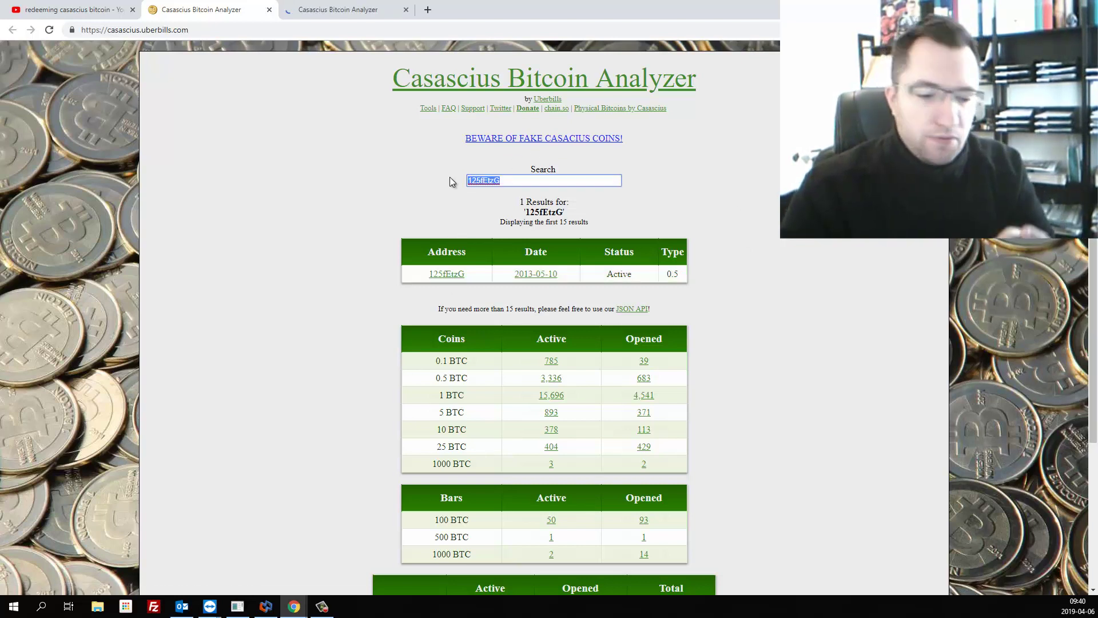
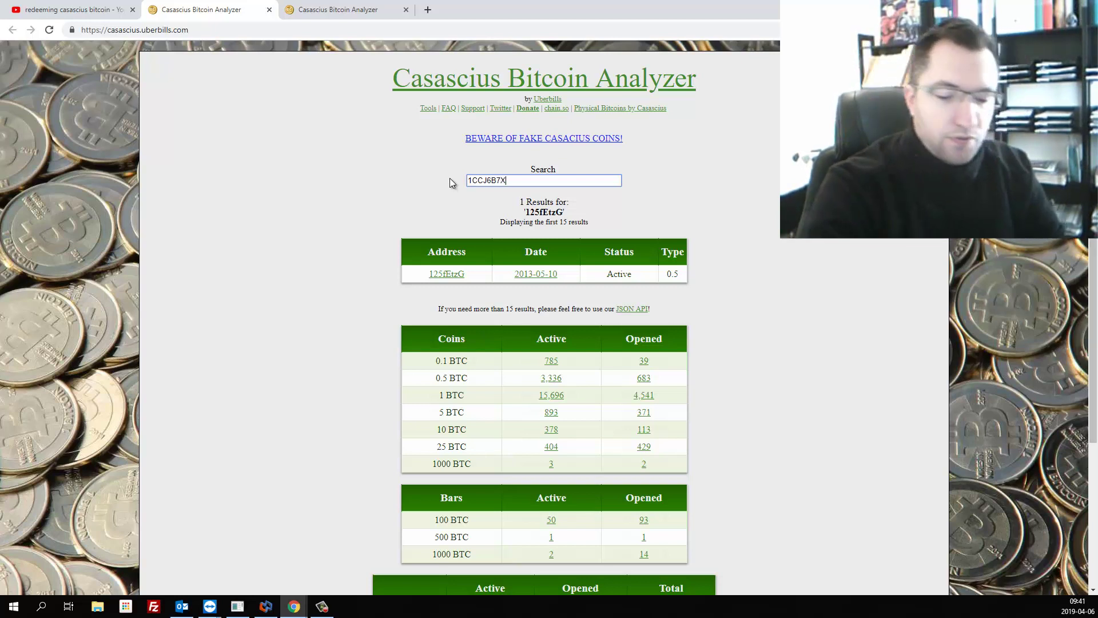
pyautogui.press('Return')
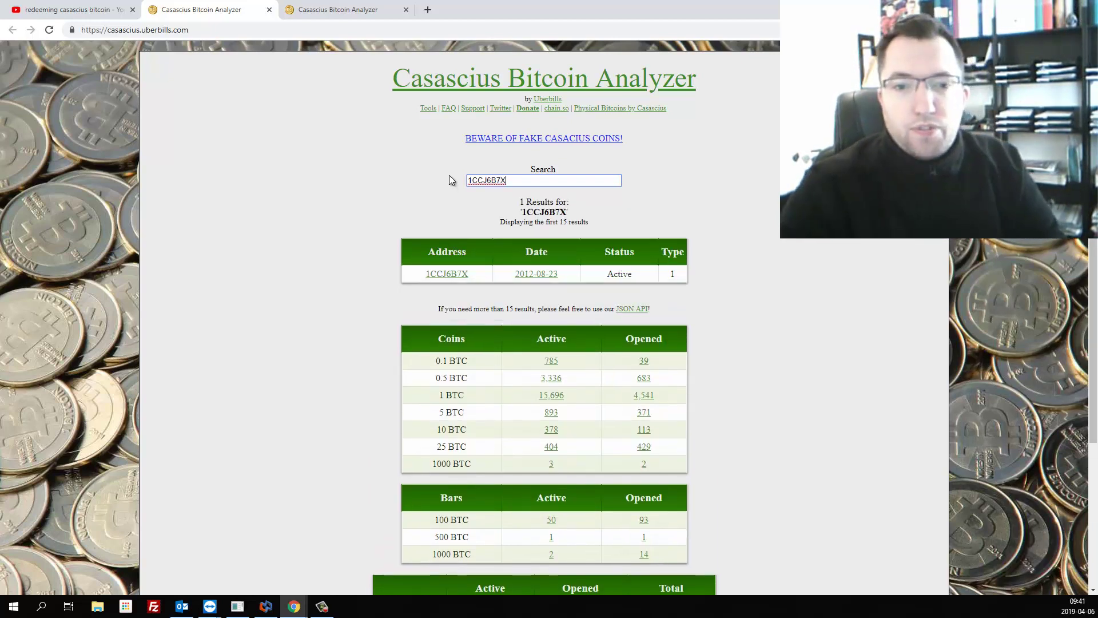
# Open the 1 BTC coin's page, review both coin detail tabs, and return to the search results.
pyautogui.middleClick(451, 278)
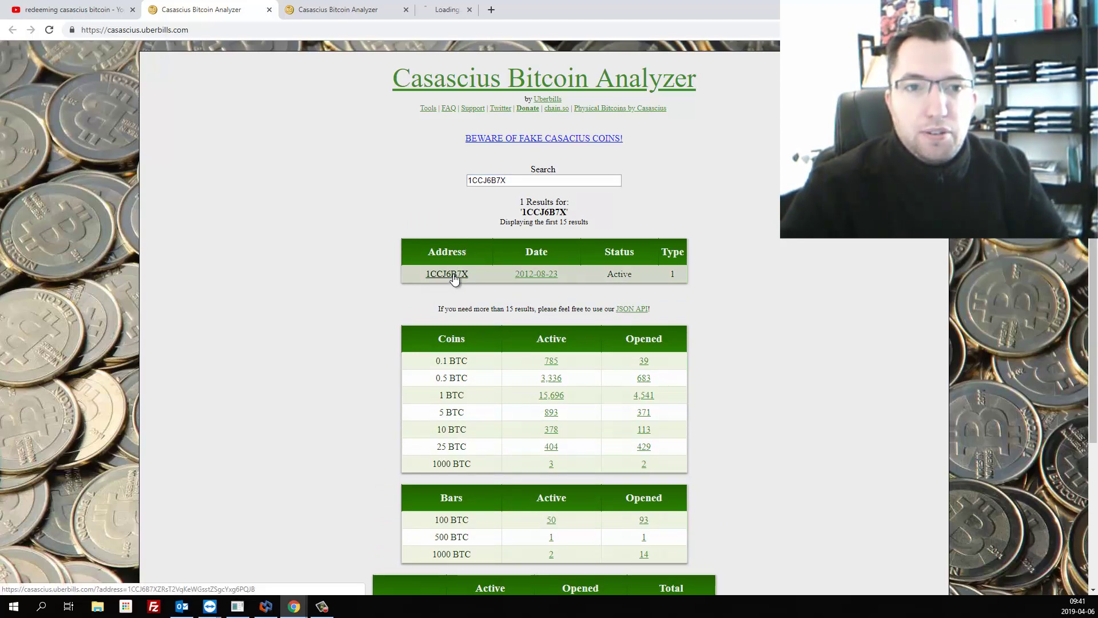
pyautogui.click(357, 5)
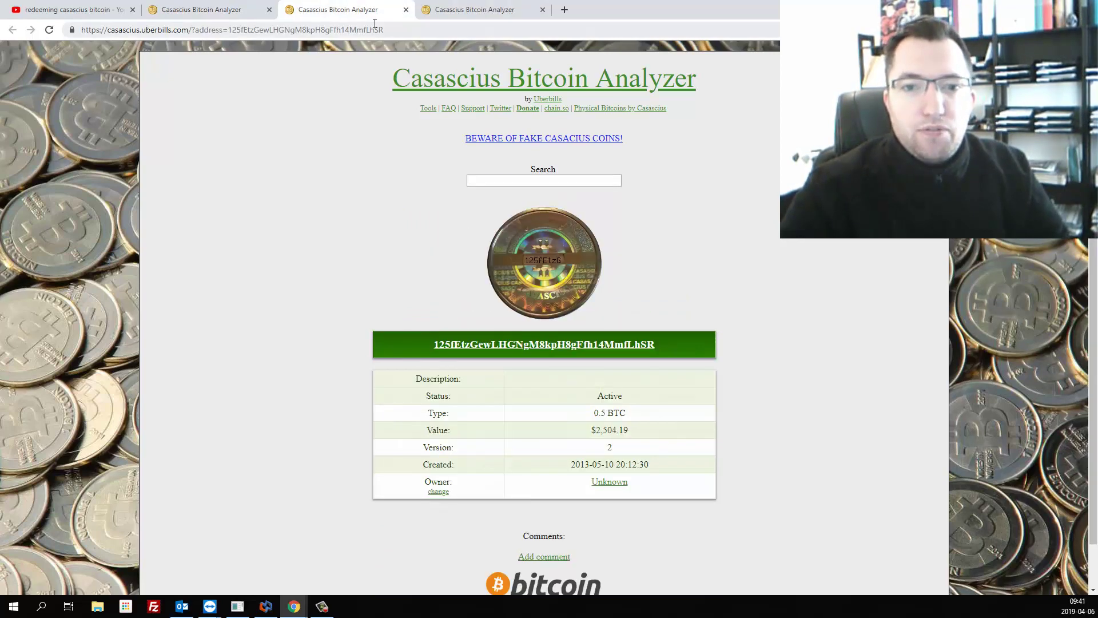
pyautogui.click(469, 11)
pyautogui.click(360, 8)
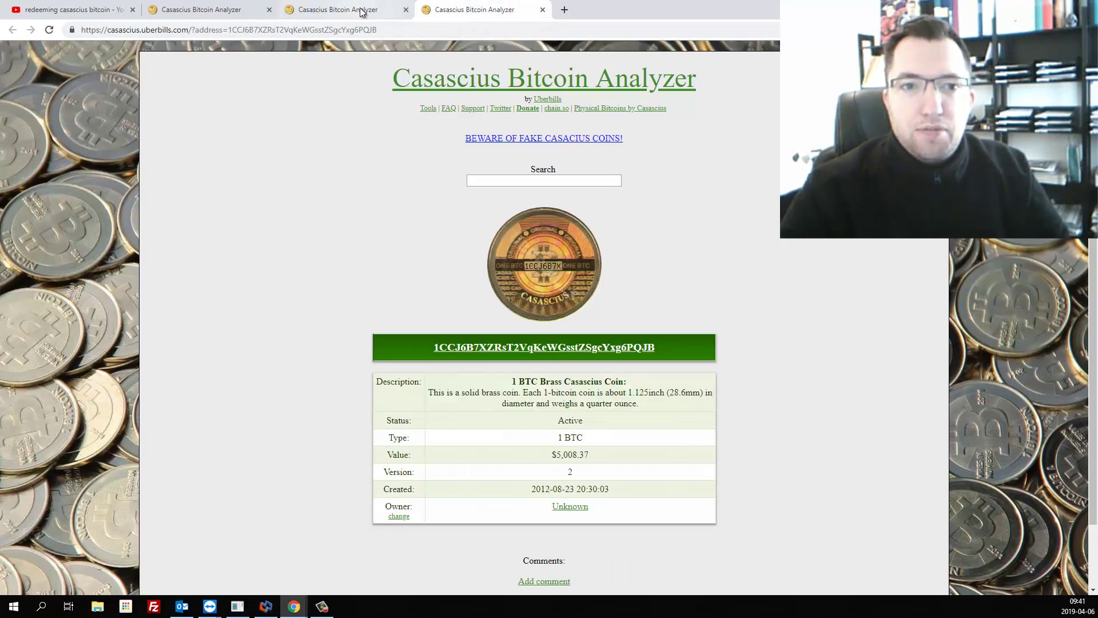
pyautogui.click(232, 7)
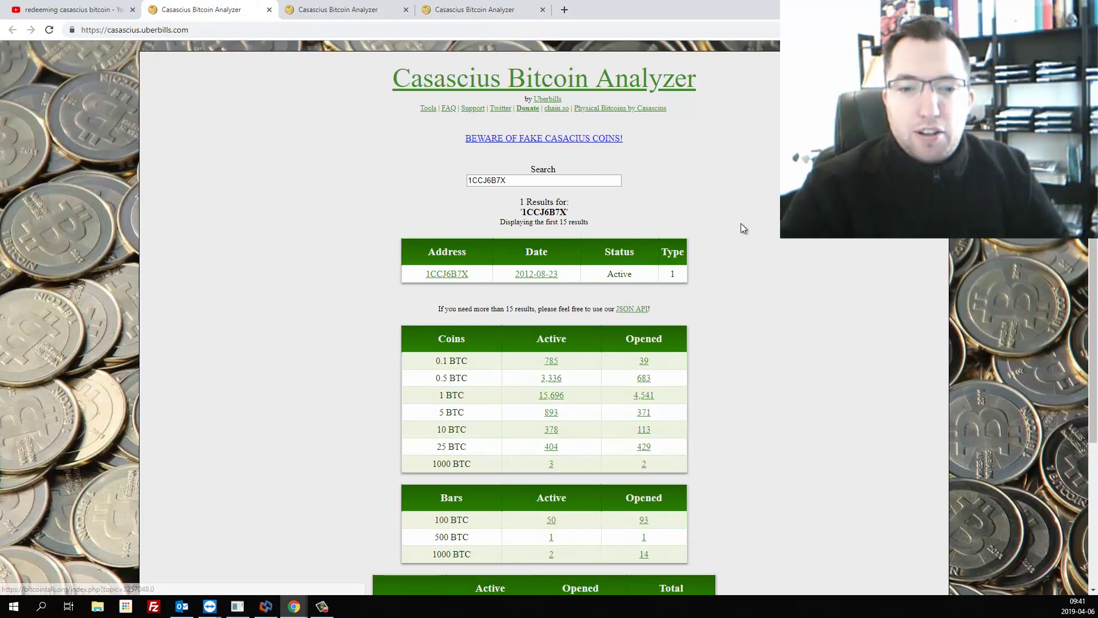
pyautogui.scroll(-4, 732, 217)
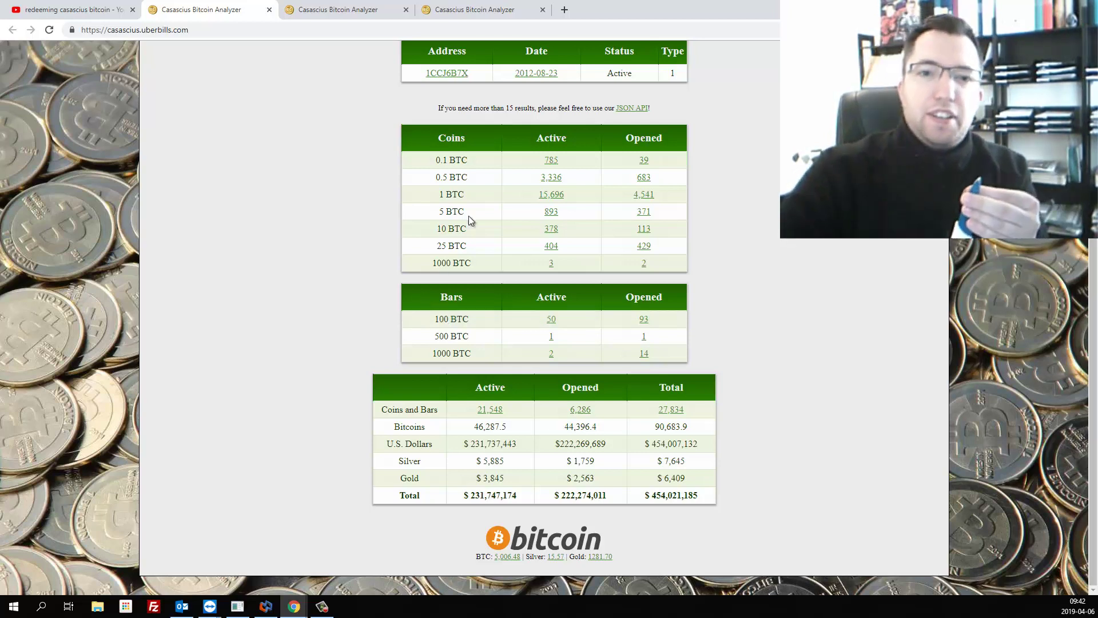
# Seek the redeeming video to about 1:43 on the gold coin shot and play it.
pyautogui.click(93, 6)
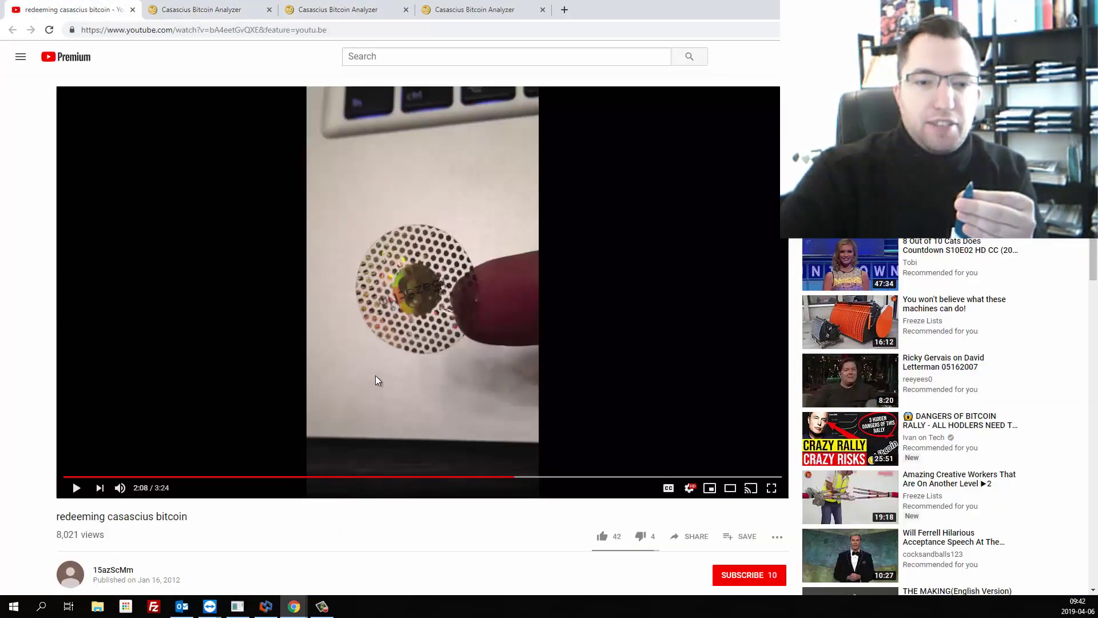
pyautogui.click(426, 477)
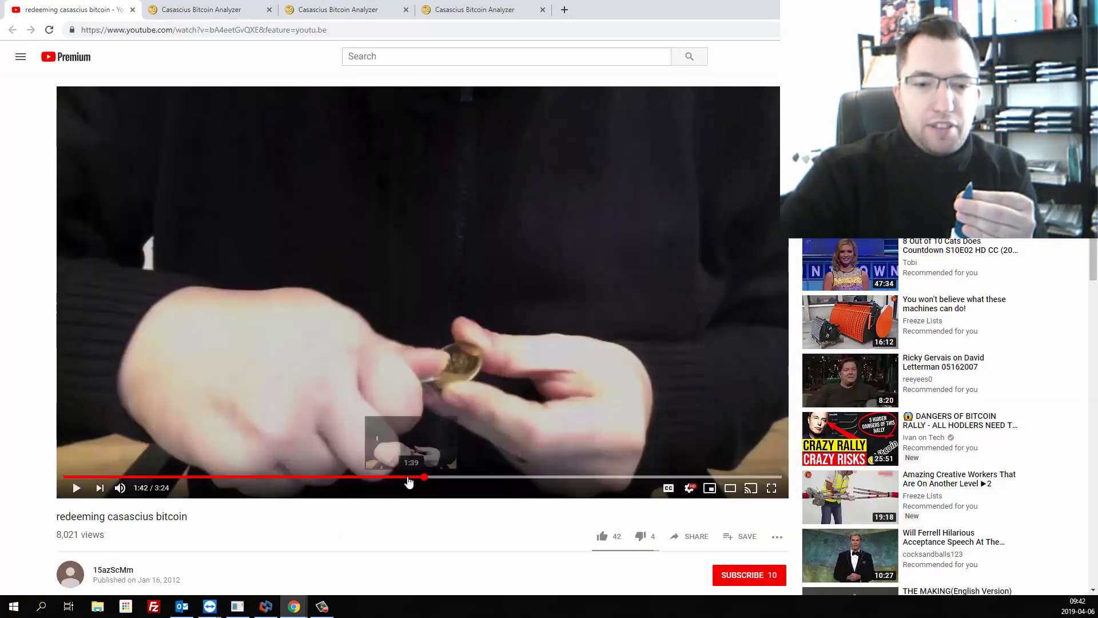
pyautogui.click(410, 477)
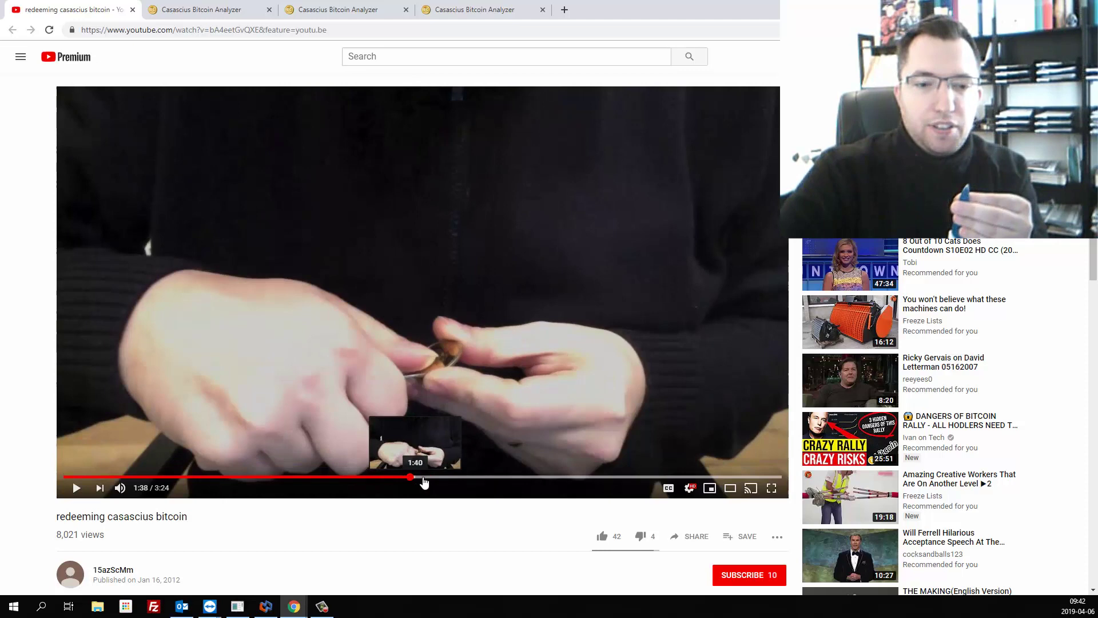
pyautogui.click(417, 478)
pyautogui.click(434, 478)
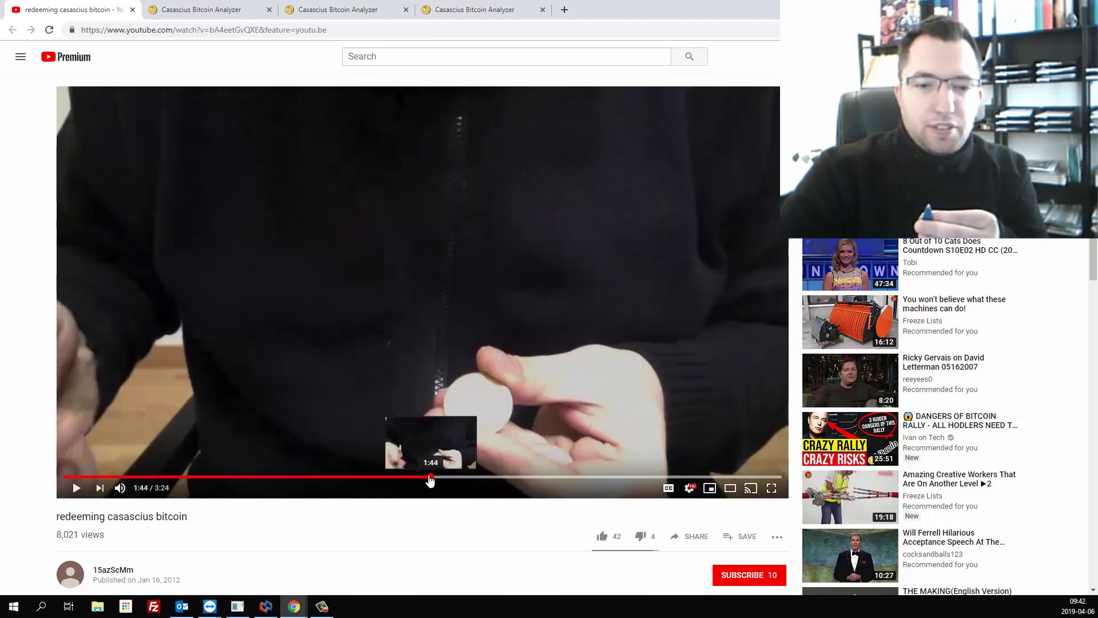
pyautogui.click(434, 479)
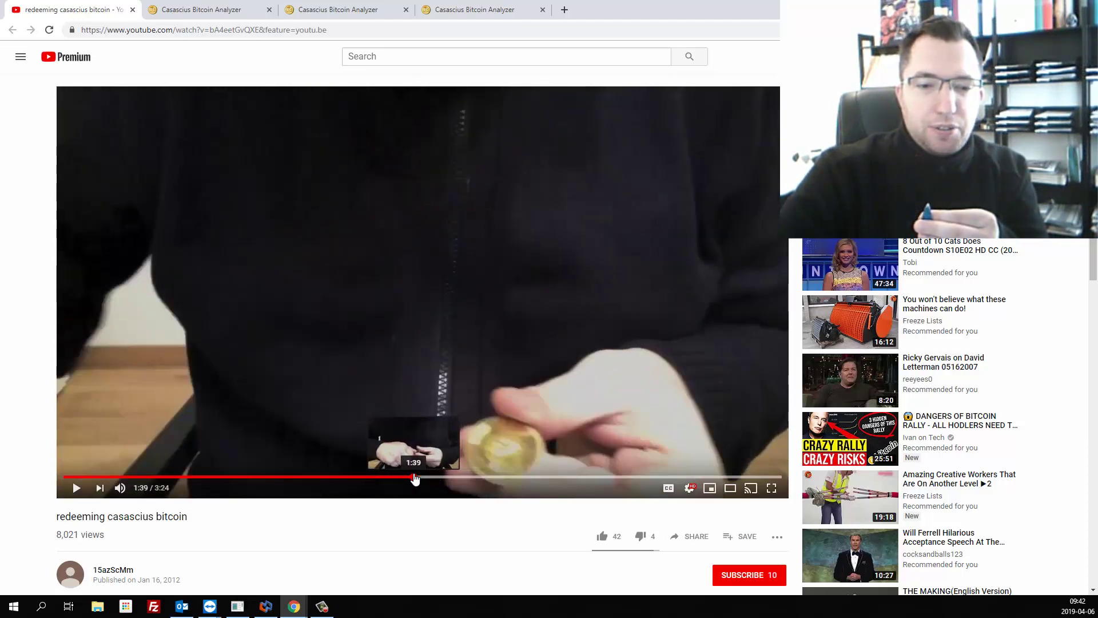
pyautogui.click(419, 478)
pyautogui.click(425, 478)
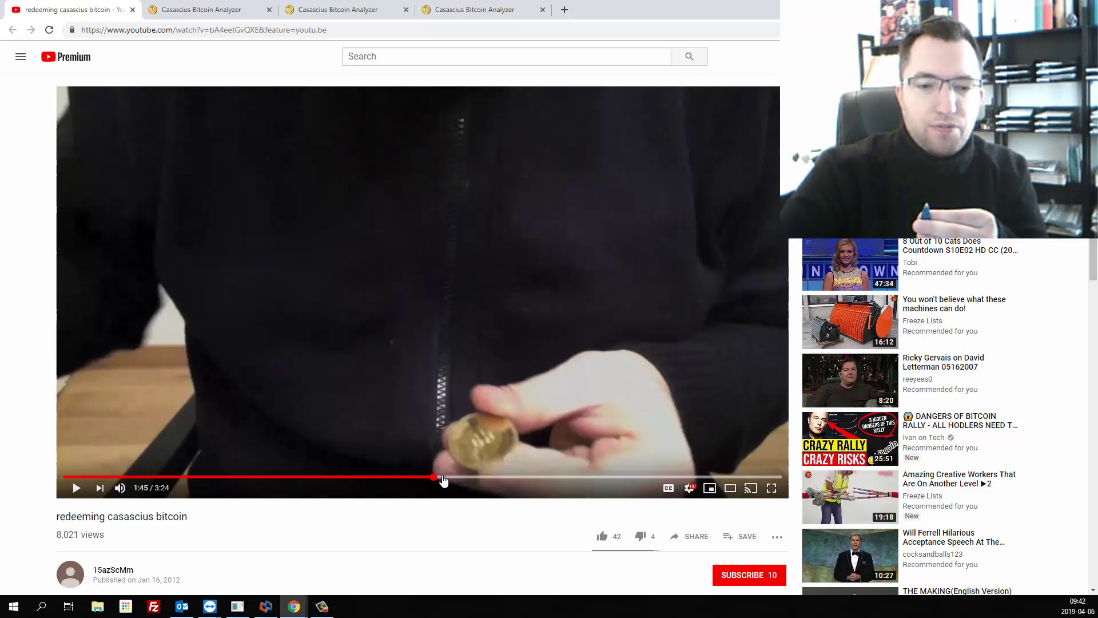
pyautogui.click(431, 478)
pyautogui.click(430, 478)
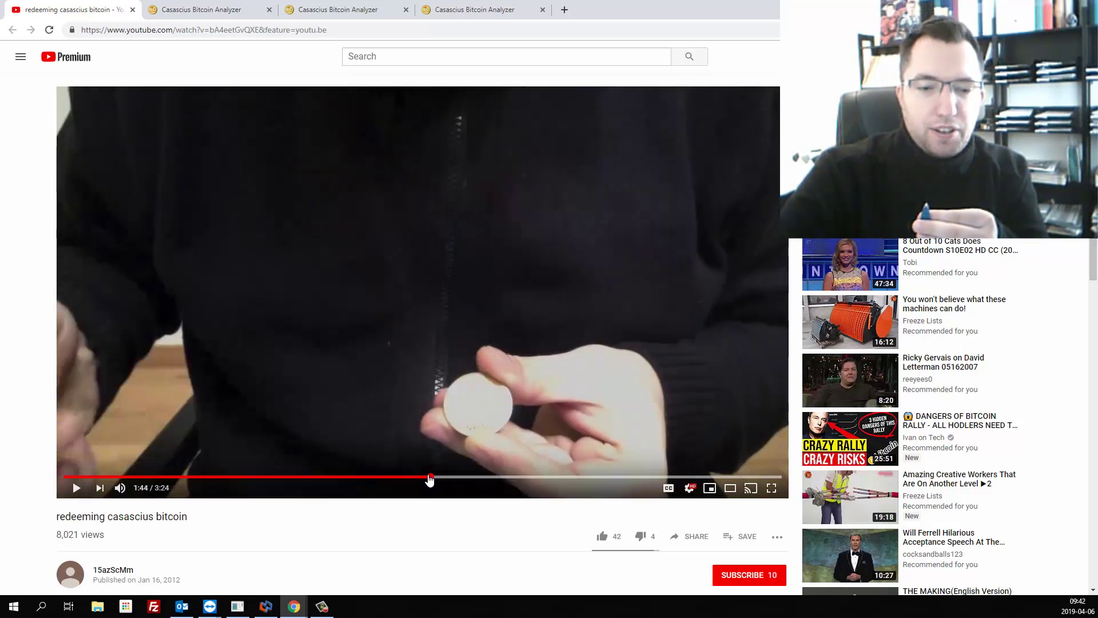
pyautogui.click(426, 478)
pyautogui.click(424, 478)
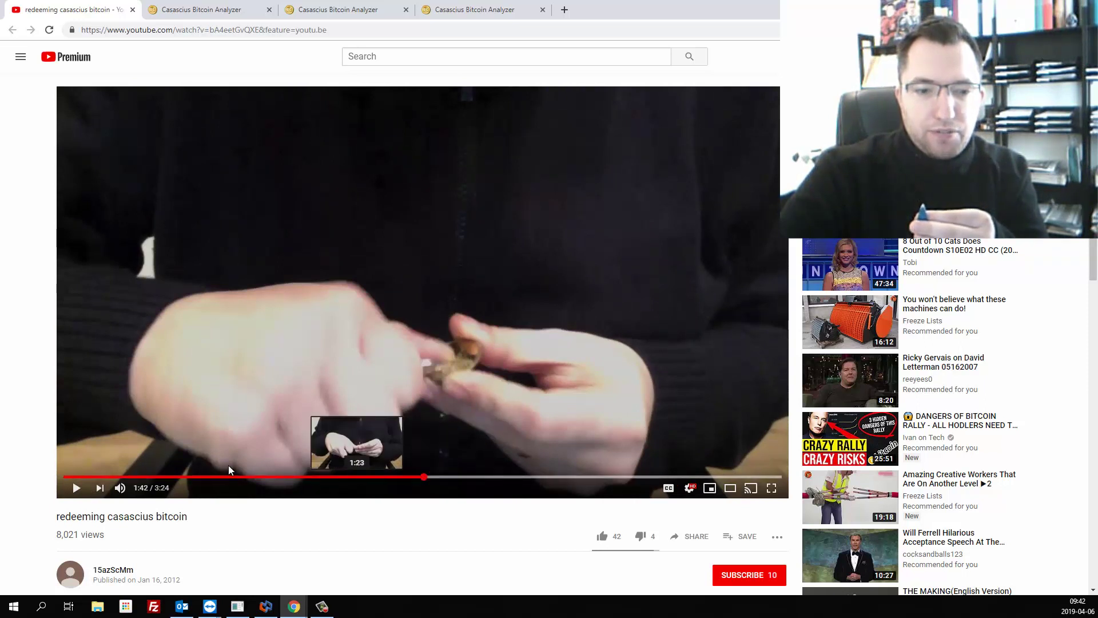
pyautogui.click(77, 488)
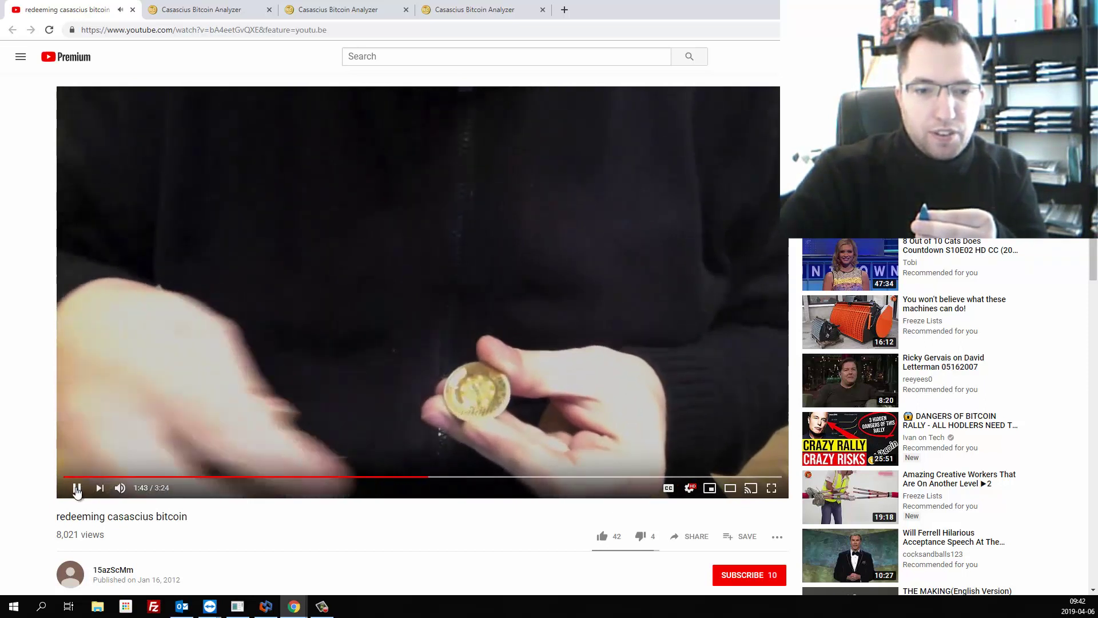
# Pause the video on the gold coin held to the camera.
pyautogui.click(76, 488)
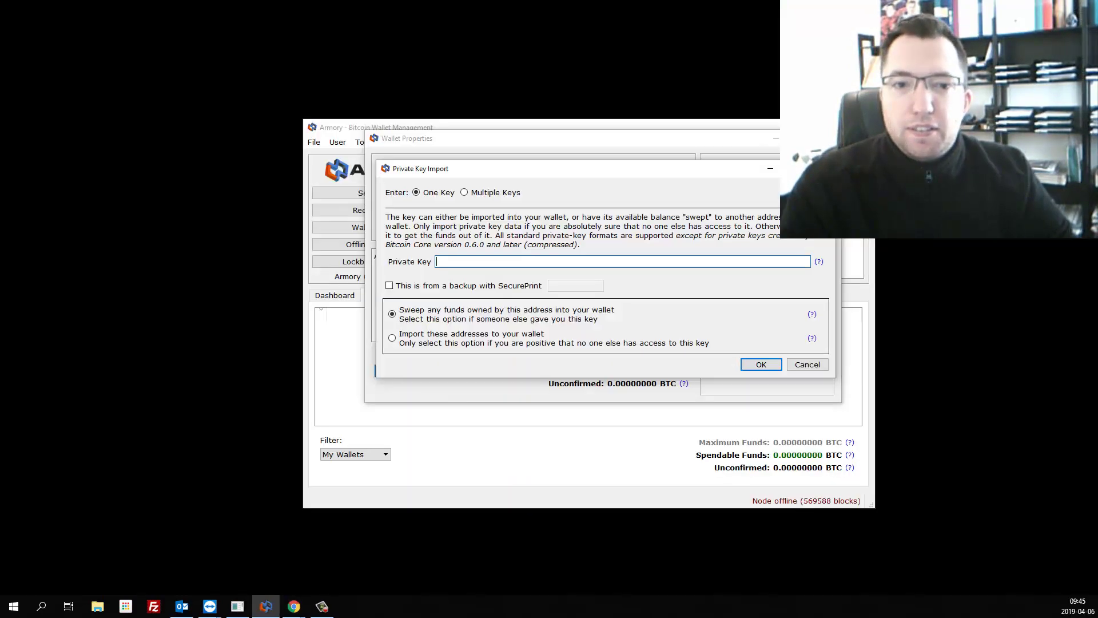
pyautogui.moveTo(601, 170); pyautogui.dragTo(461, 79)
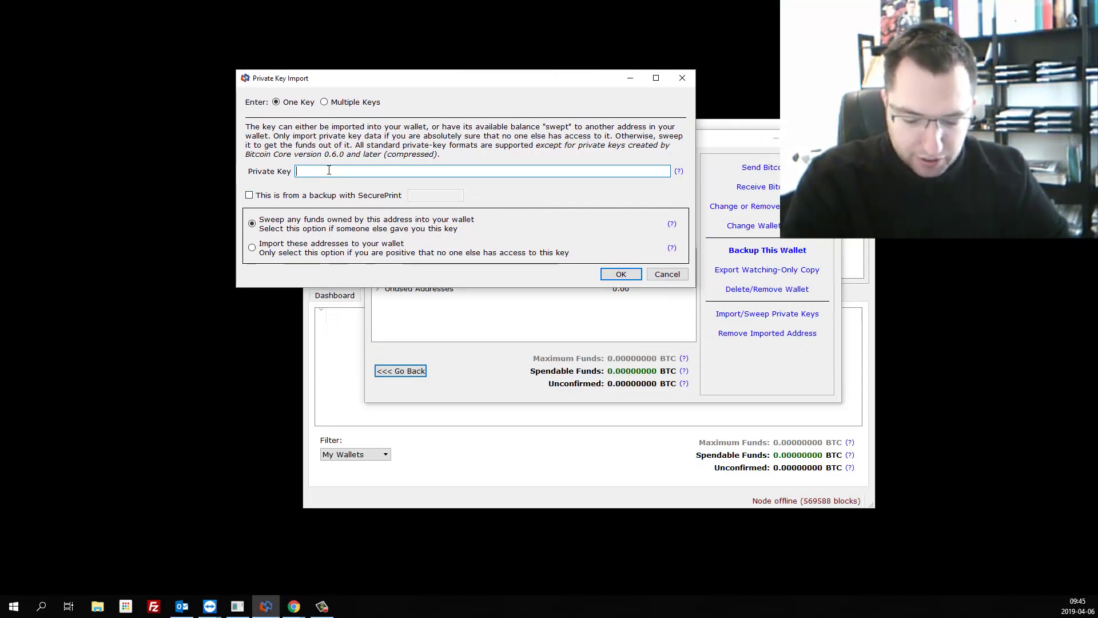
pyautogui.click(329, 170)
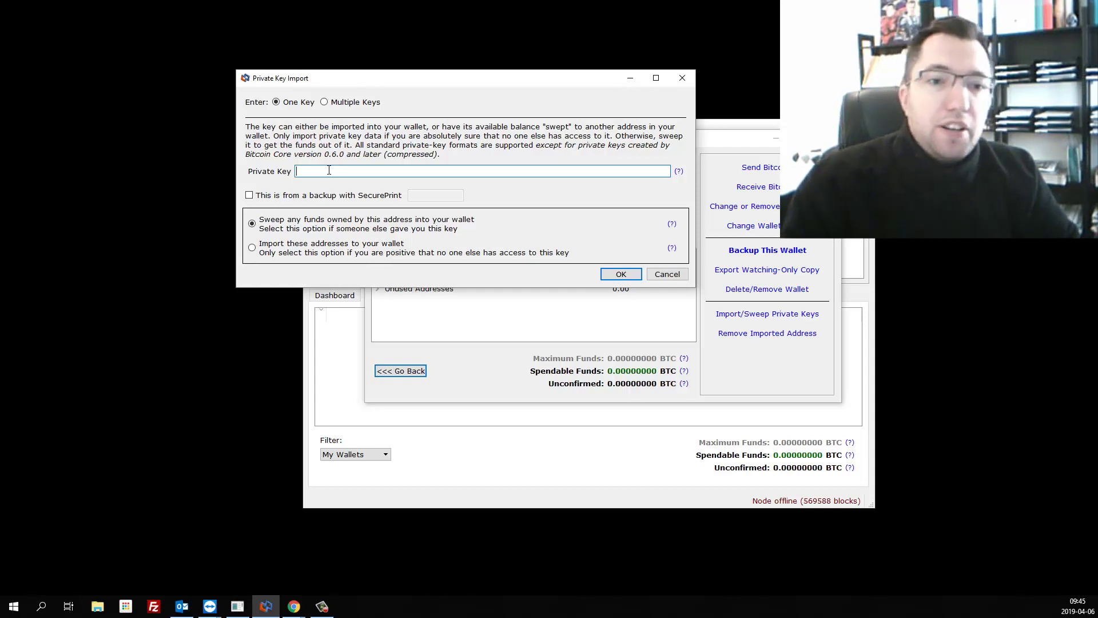
pyautogui.moveTo(366, 73); pyautogui.dragTo(461, 143)
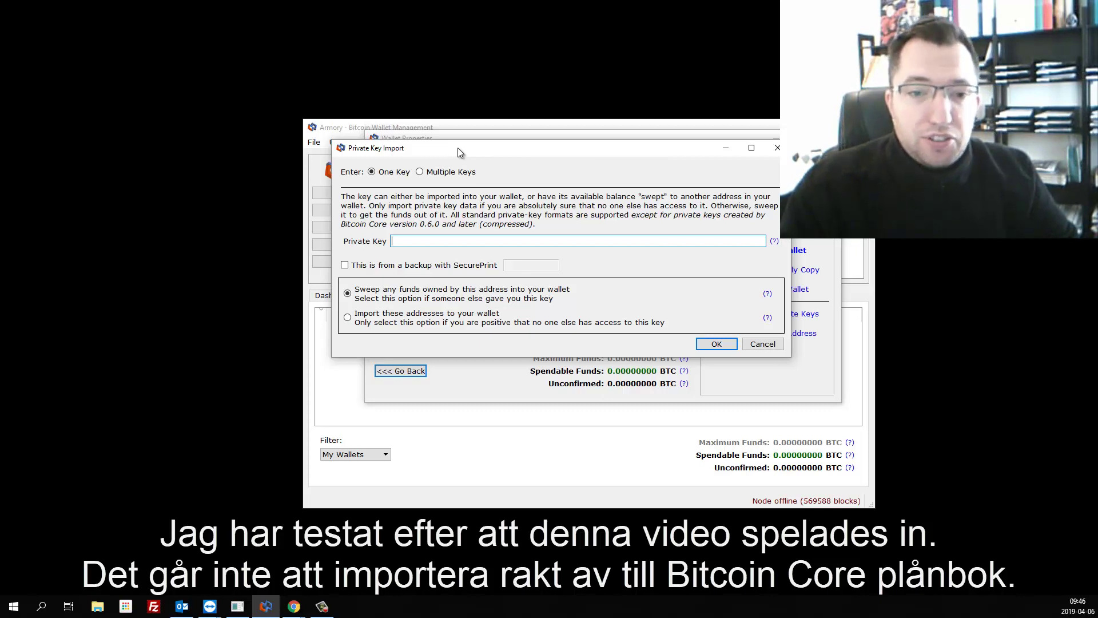
pyautogui.moveTo(461, 149); pyautogui.dragTo(502, 154)
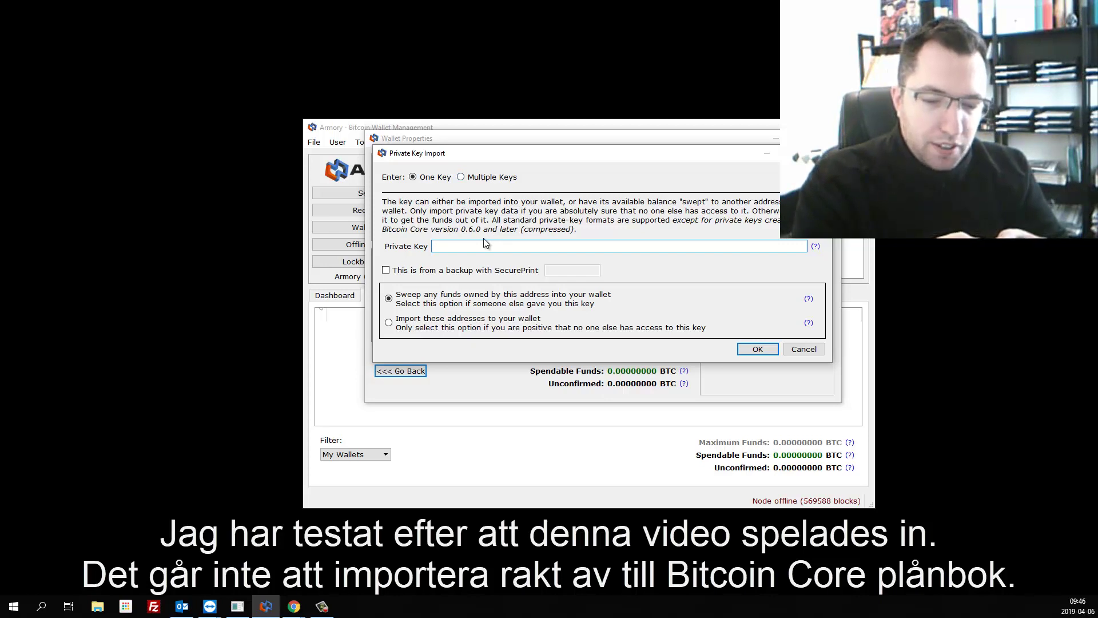
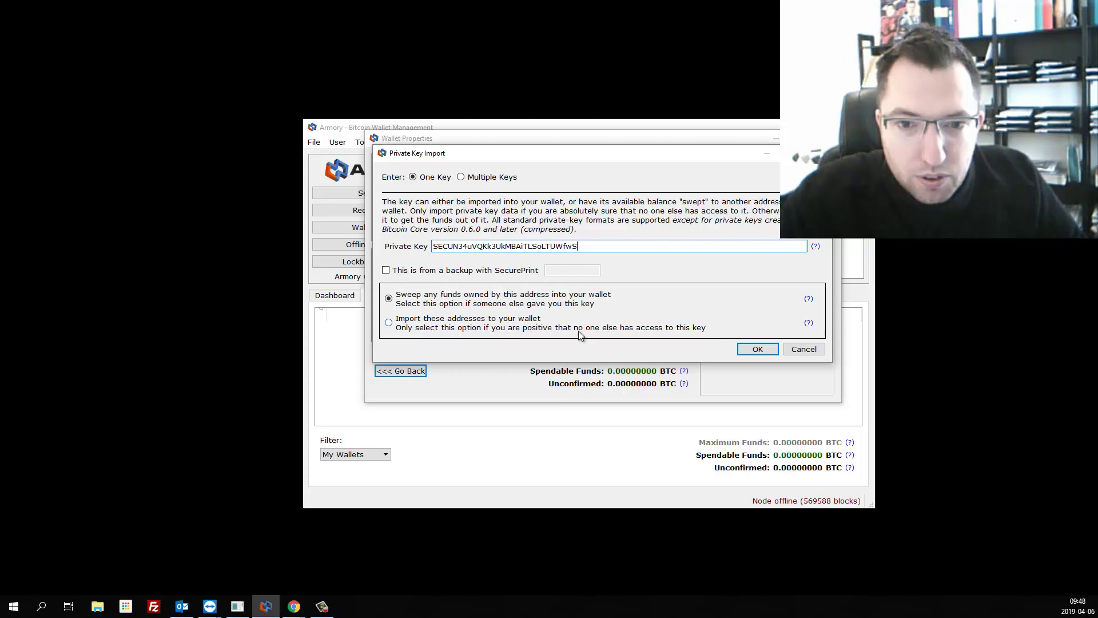
# Enter the first coin's private key and choose to import its addresses into the wallet.
pyautogui.click(388, 323)
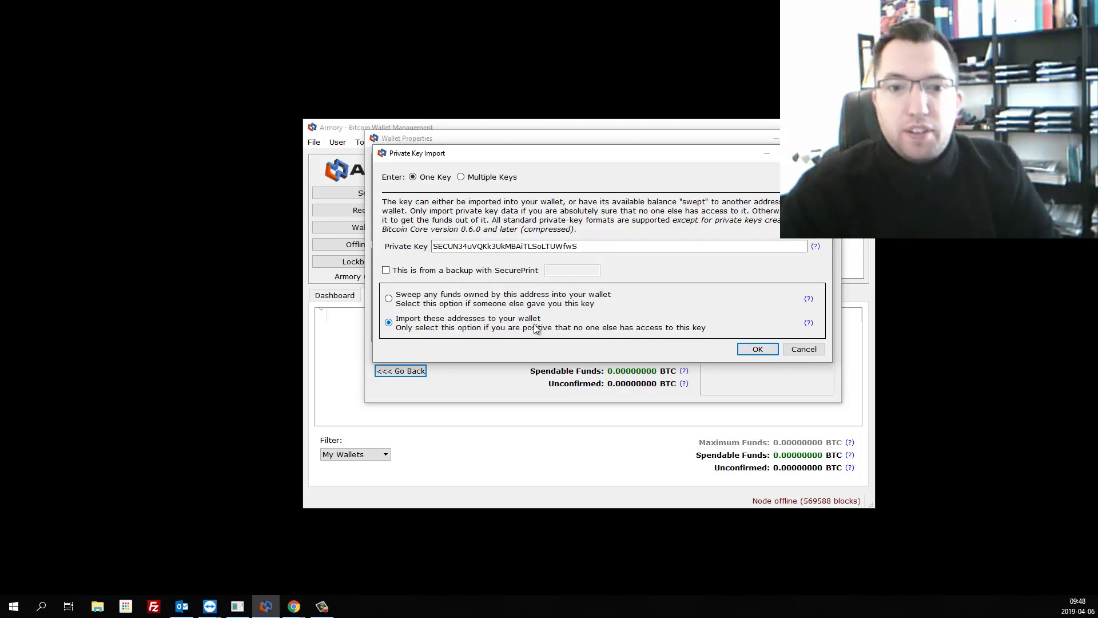
# Confirm the first key's import and unlock the wallet with its passphrase.
pyautogui.click(758, 349)
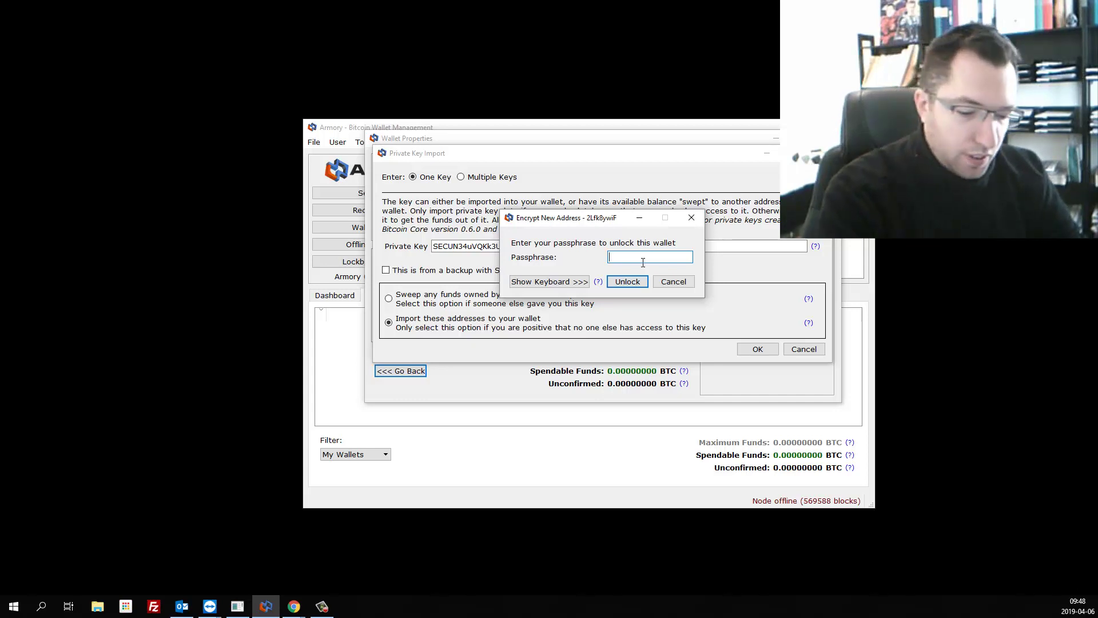
pyautogui.write('••••••••••')
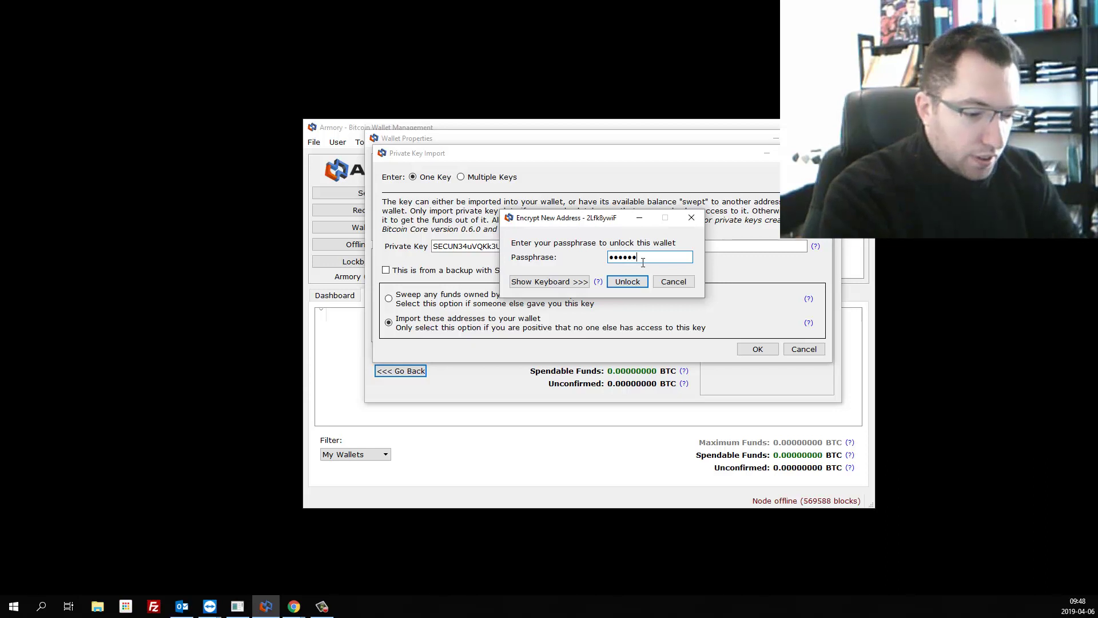
pyautogui.write('••••')
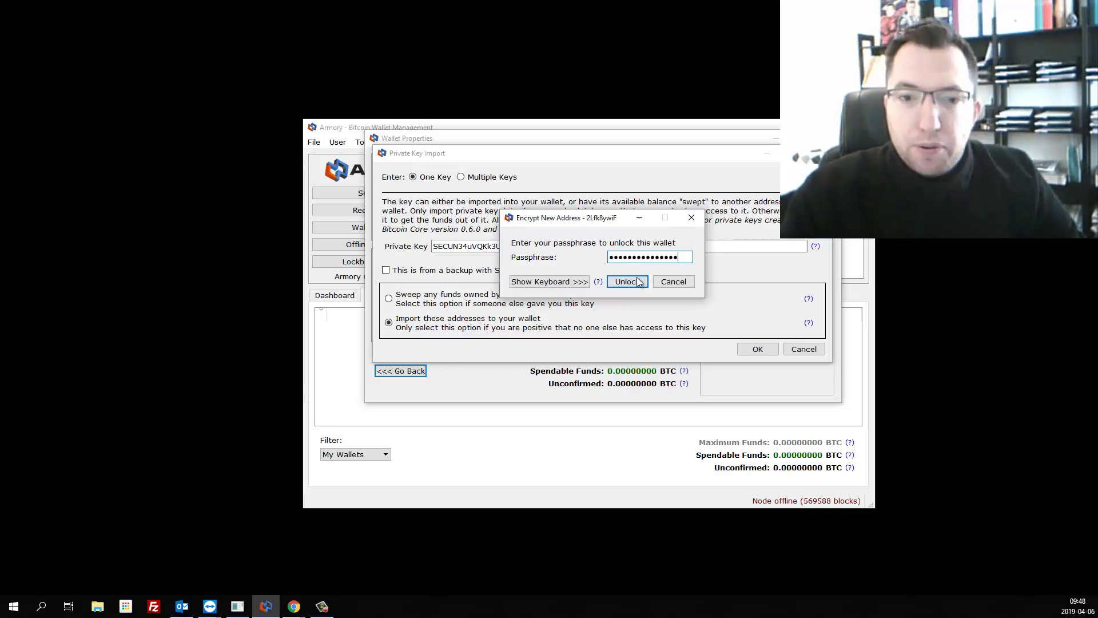
pyautogui.click(638, 281)
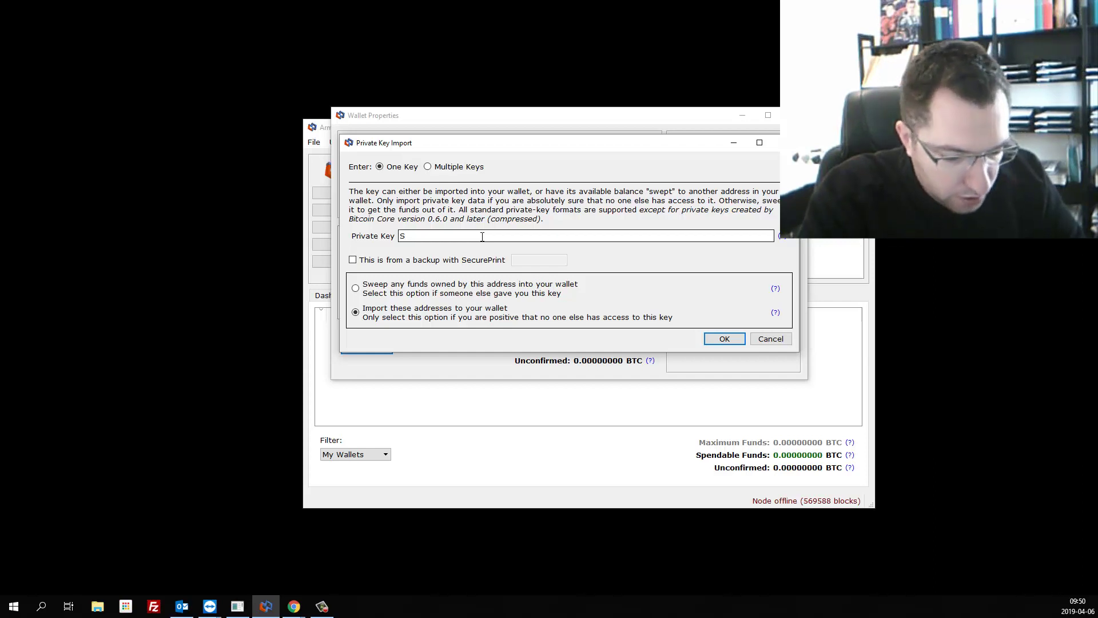
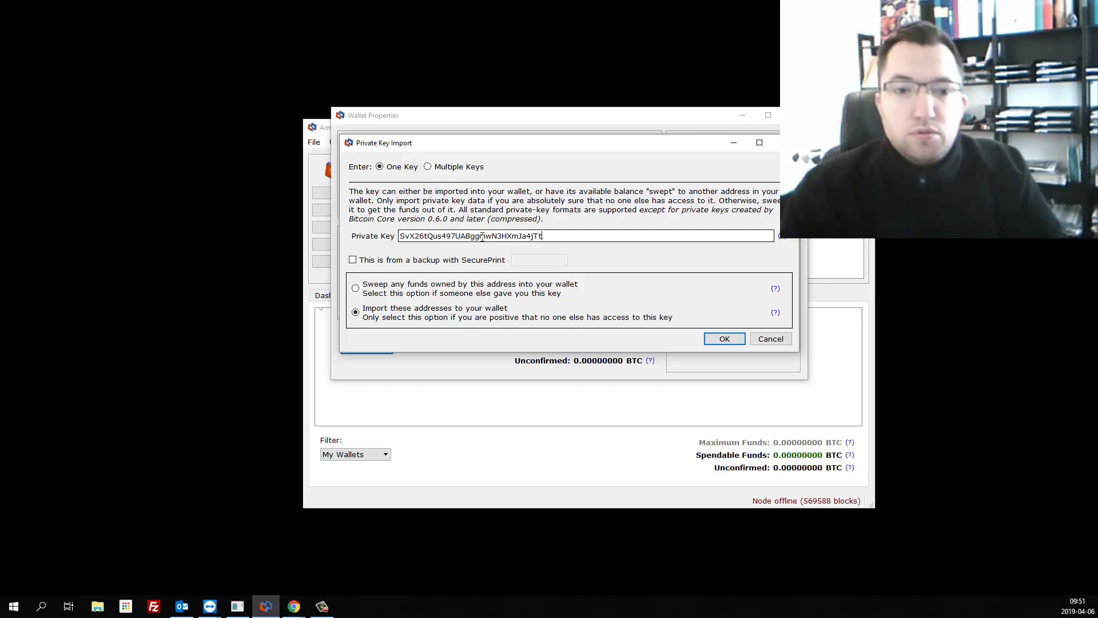
# Confirm importing the second key, then enter the wallet passphrase and unlock to finish.
pyautogui.click(724, 339)
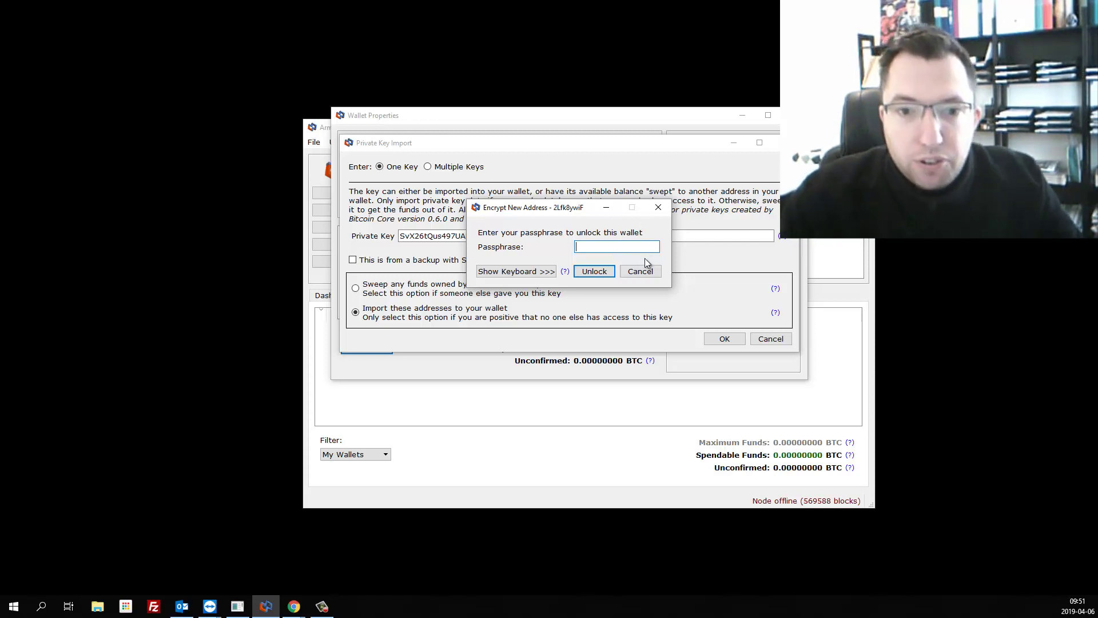
pyautogui.moveTo(582, 210); pyautogui.dragTo(579, 265)
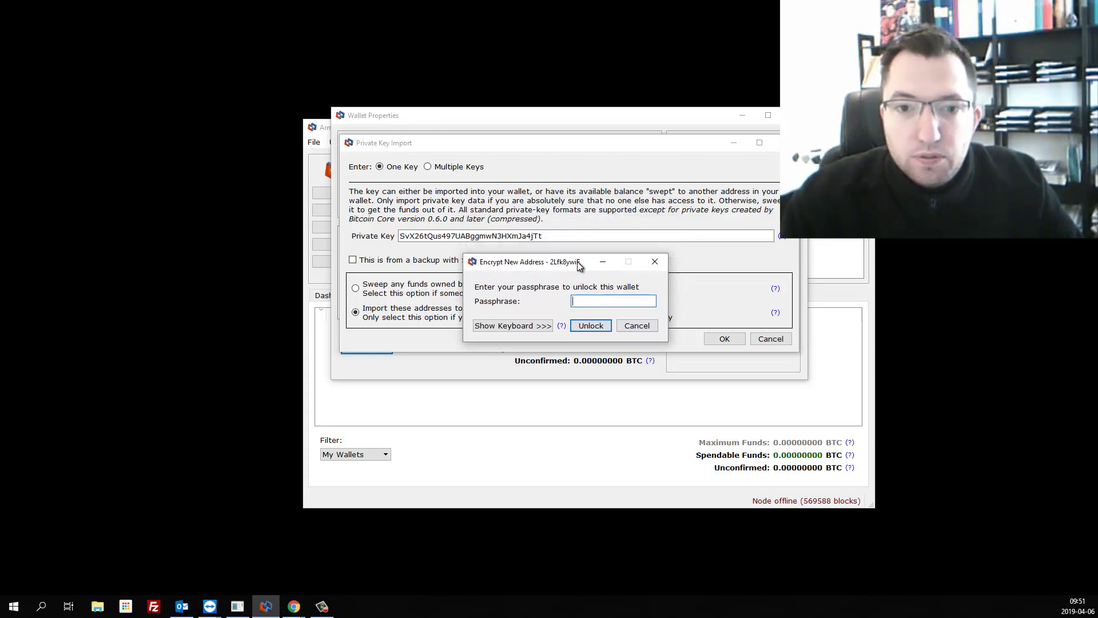
pyautogui.write('***')
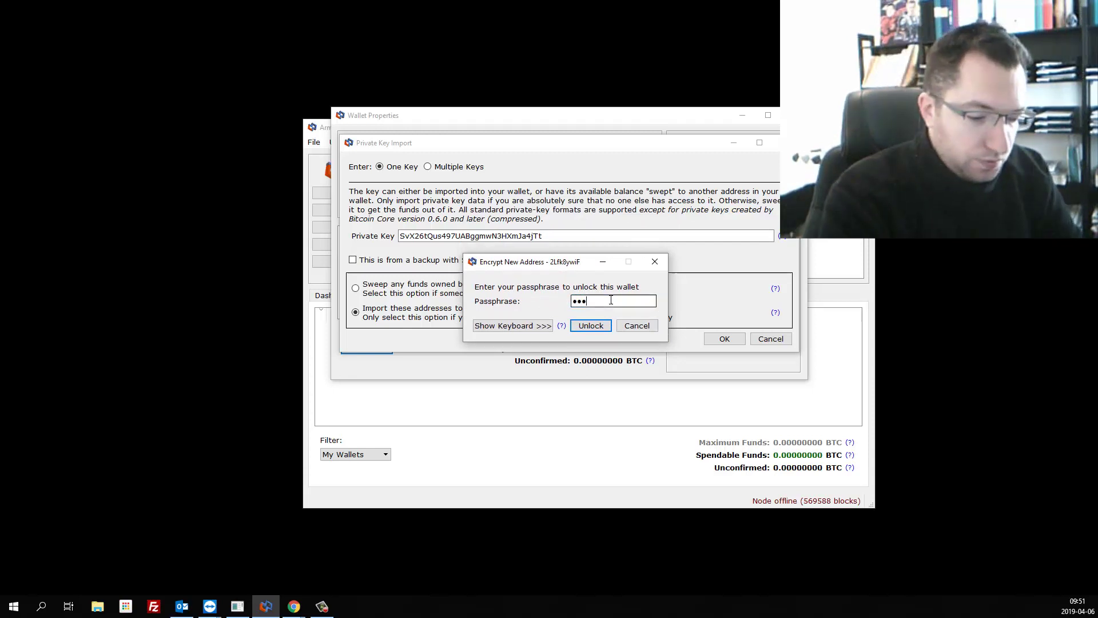
pyautogui.write('******')
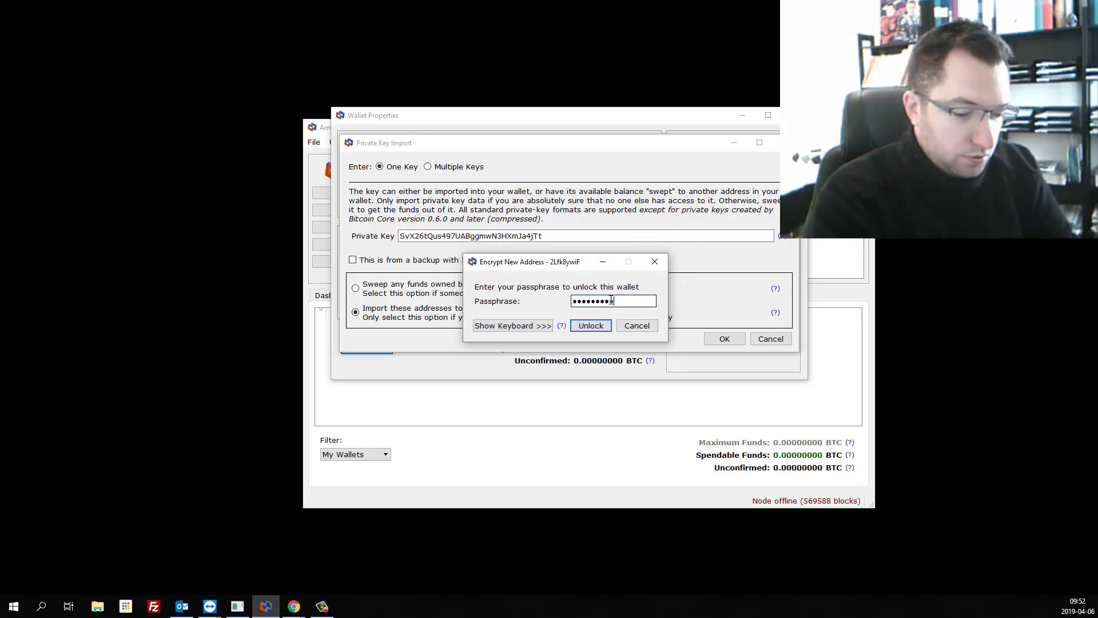
pyautogui.write('******')
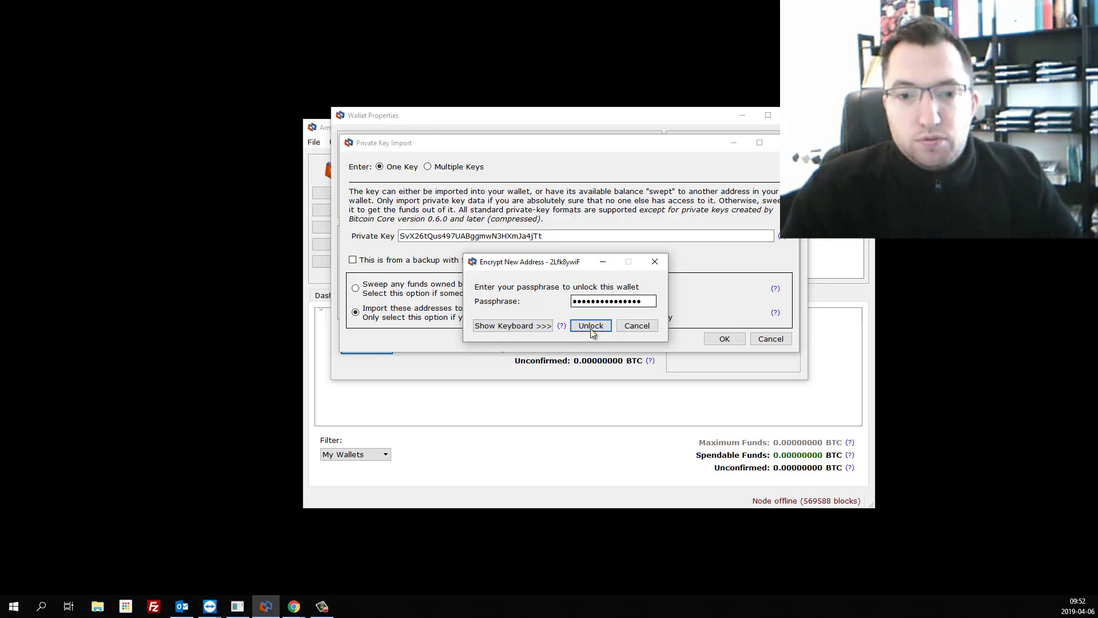
pyautogui.click(590, 326)
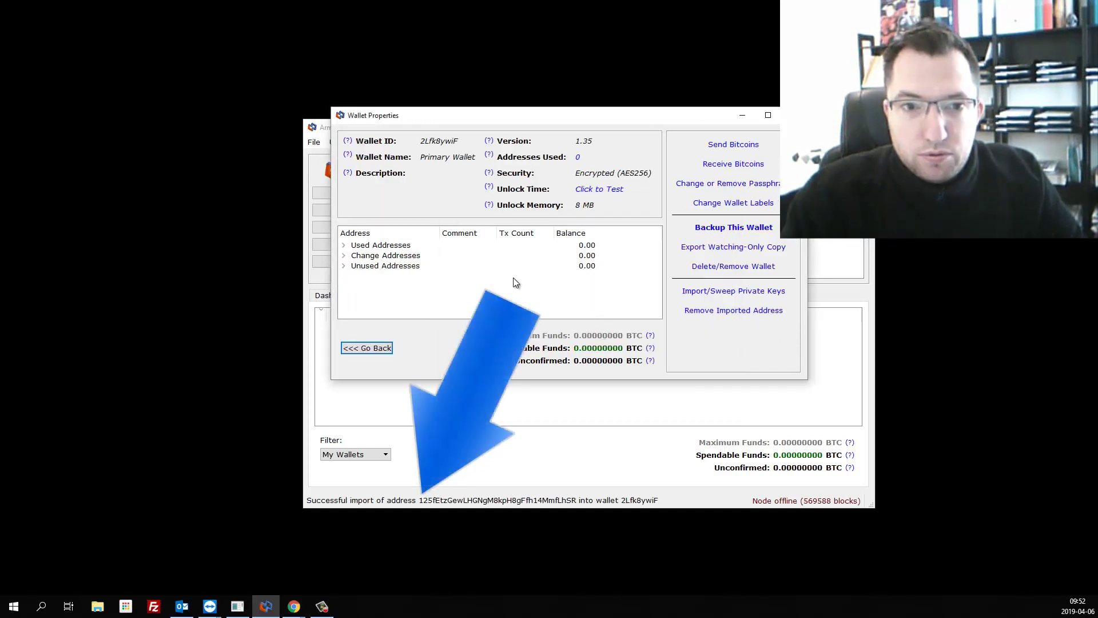
# Close the wallet properties and queue a balance rescan (Help > Rescan Balance) for Armory's next restart.
pyautogui.click(795, 115)
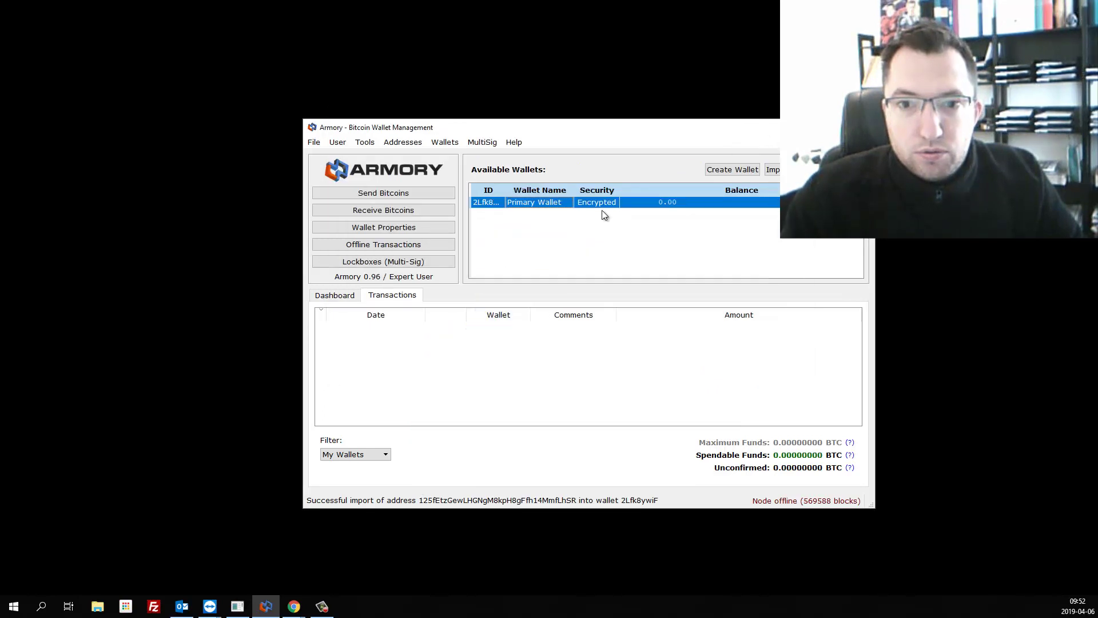
pyautogui.click(514, 142)
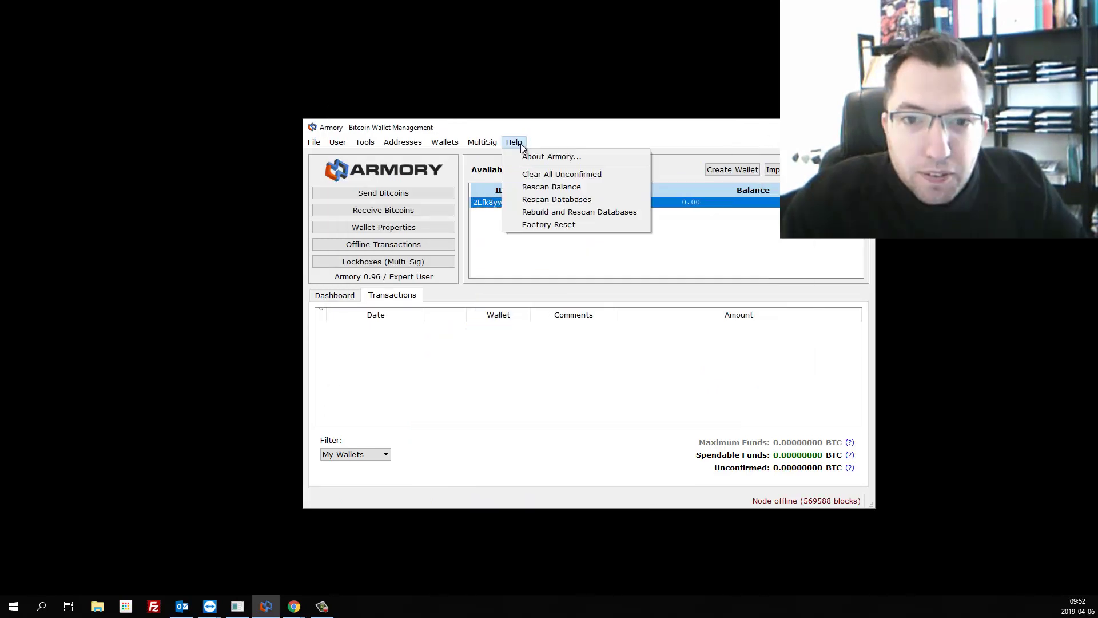
pyautogui.click(570, 188)
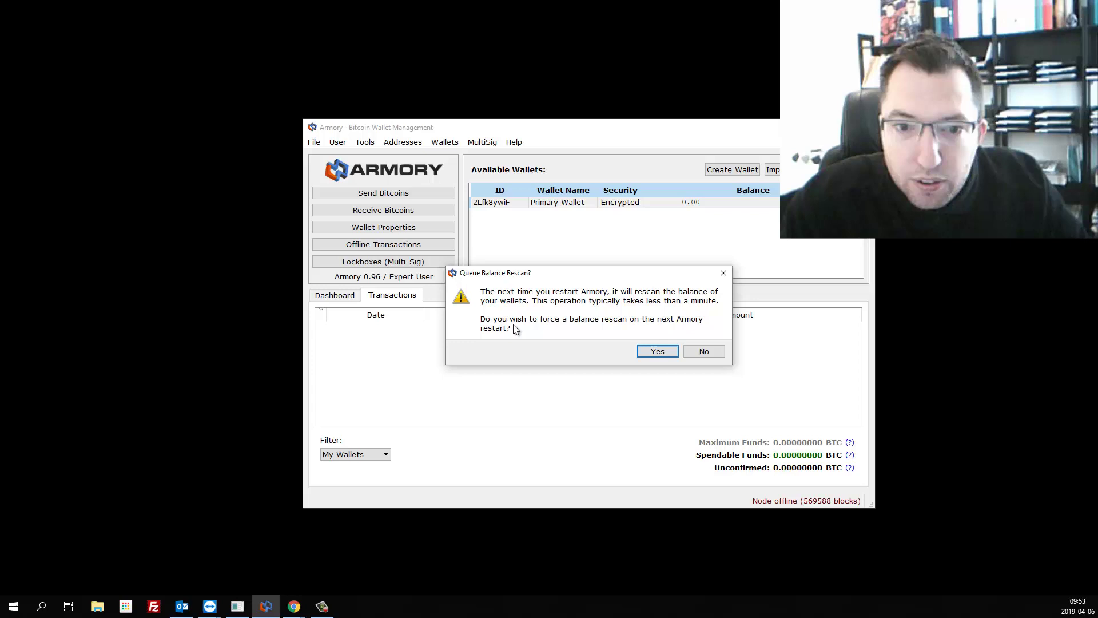
pyautogui.click(657, 351)
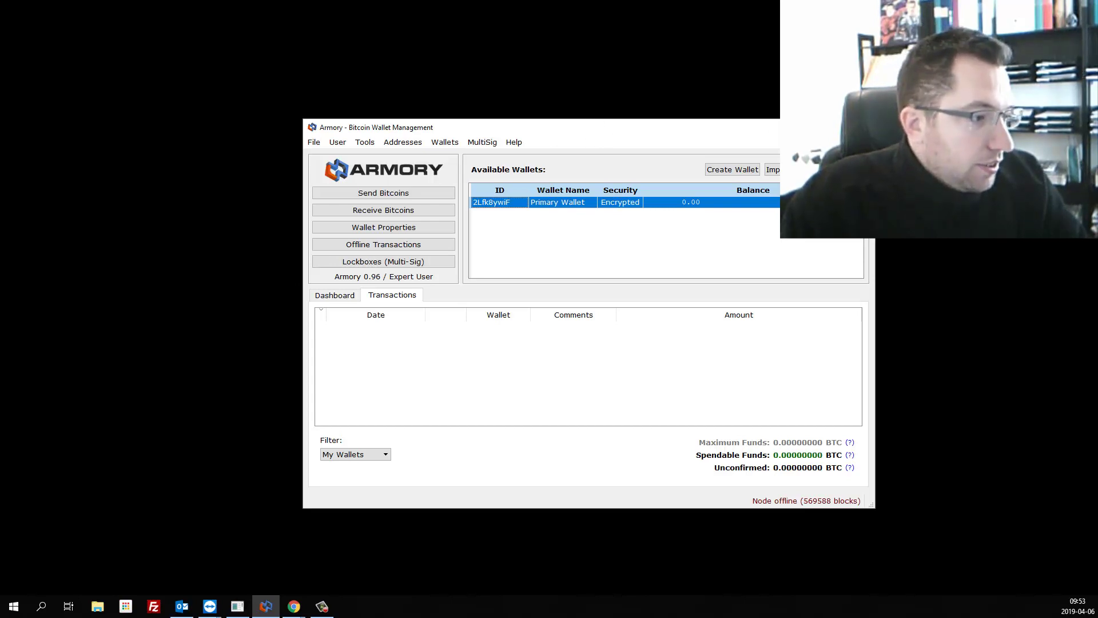
# Bring the ArmoryDB console forward and move it aside while the scan finishes, showing 1.50 BTC.
pyautogui.click(238, 607)
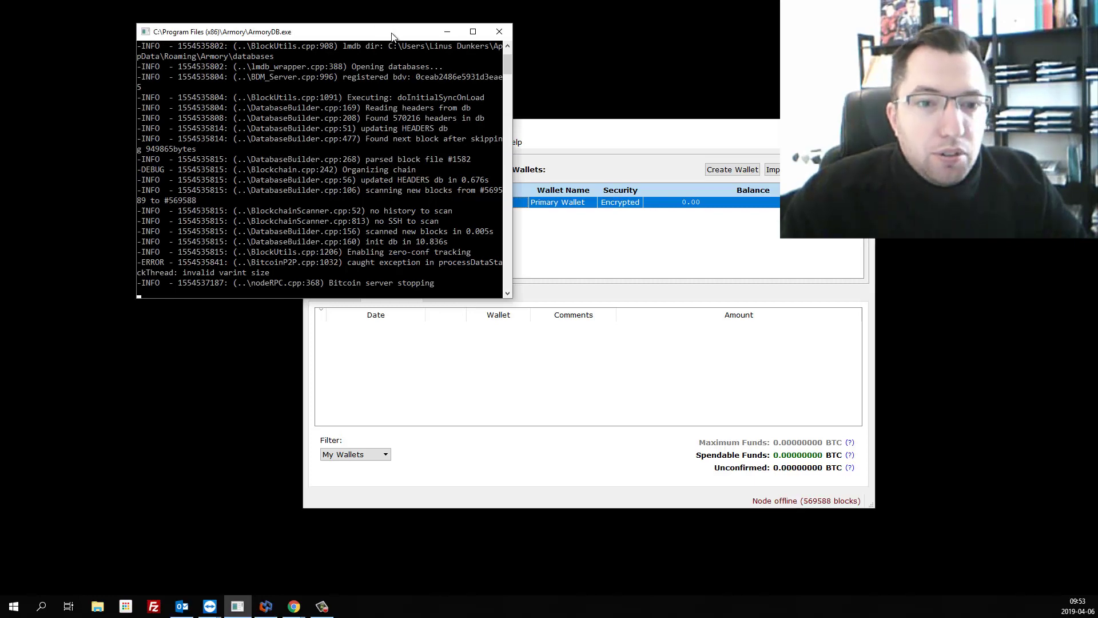
pyautogui.moveTo(398, 33); pyautogui.dragTo(860, 92)
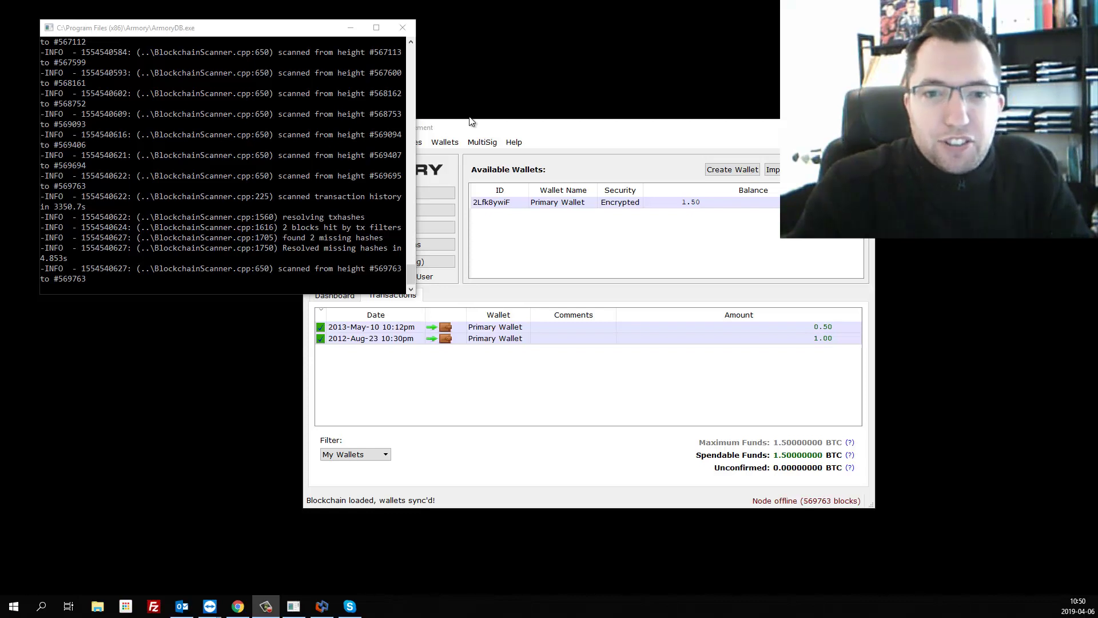
# Return to the Armory window, now connected at 570464 blocks with 1.50 BTC across two transactions.
pyautogui.click(561, 131)
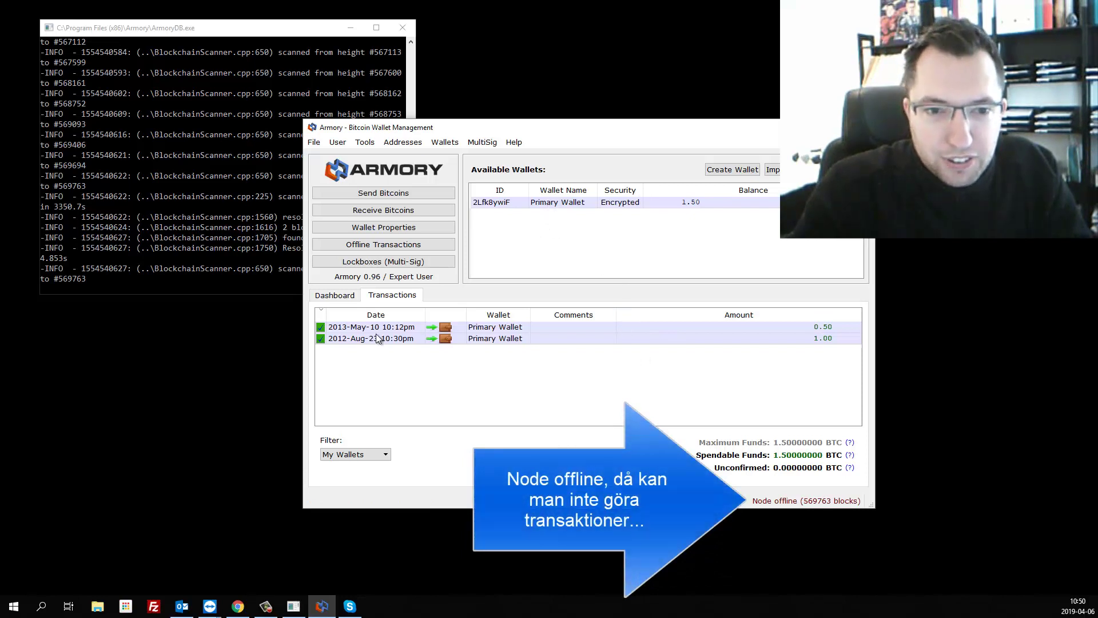
pyautogui.moveTo(377, 335)
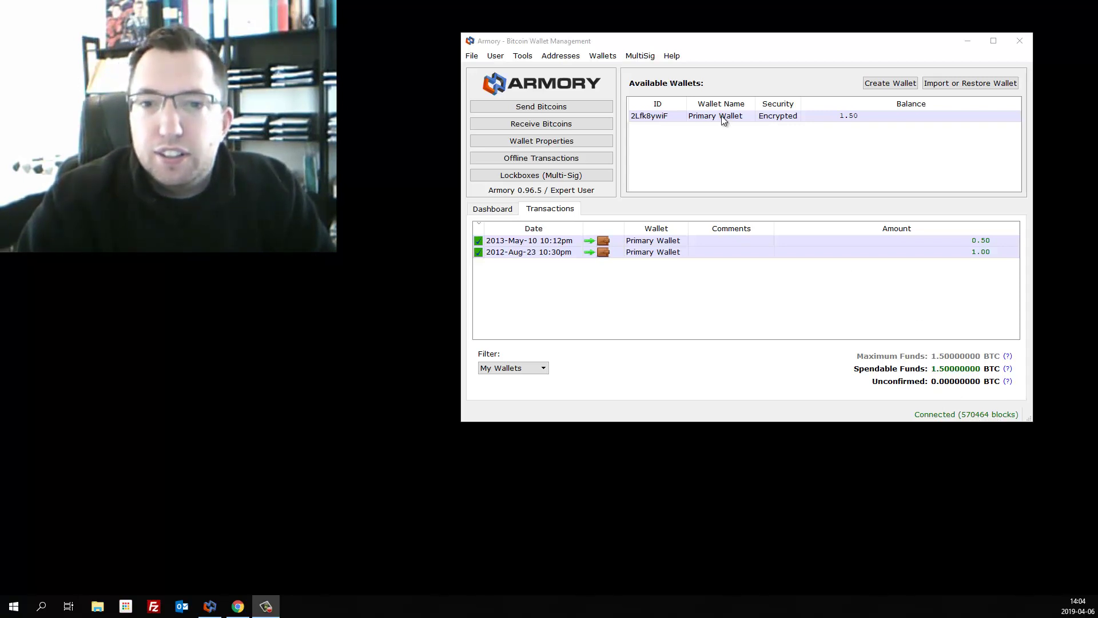
# In Settings under Fee and Address Types, set a manual fee of 250 per byte and save.
pyautogui.click(472, 56)
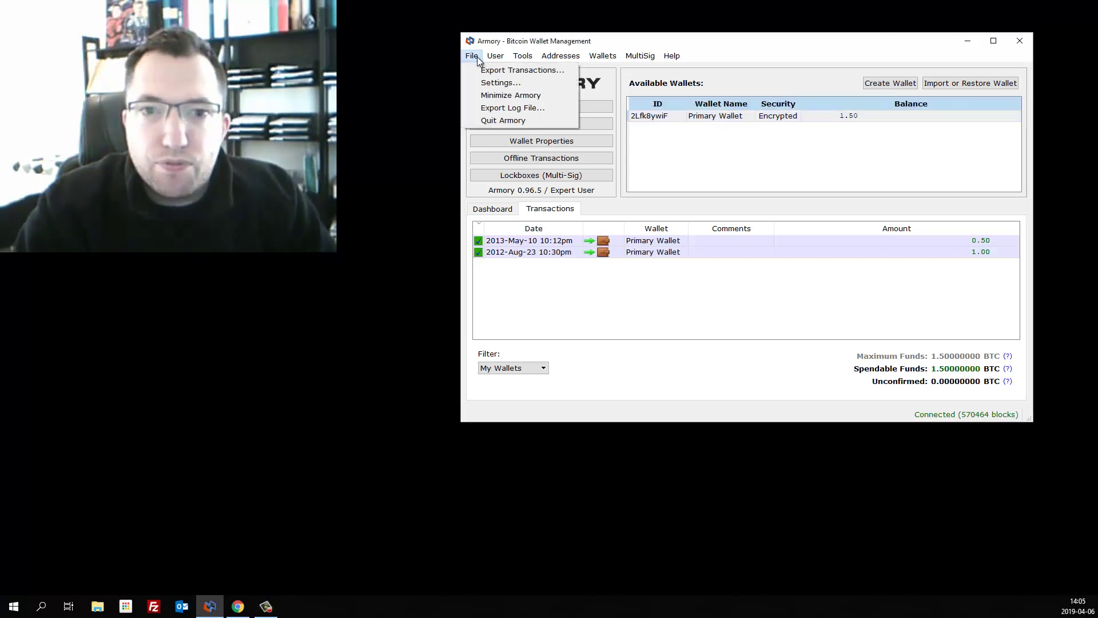
pyautogui.click(499, 81)
pyautogui.click(643, 124)
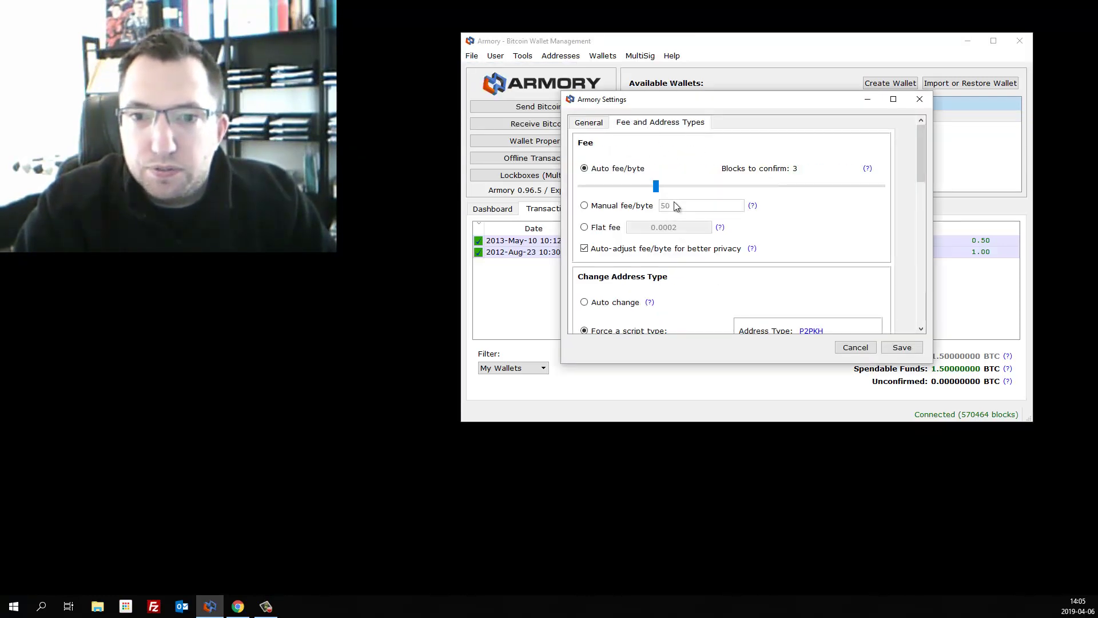
pyautogui.click(585, 205)
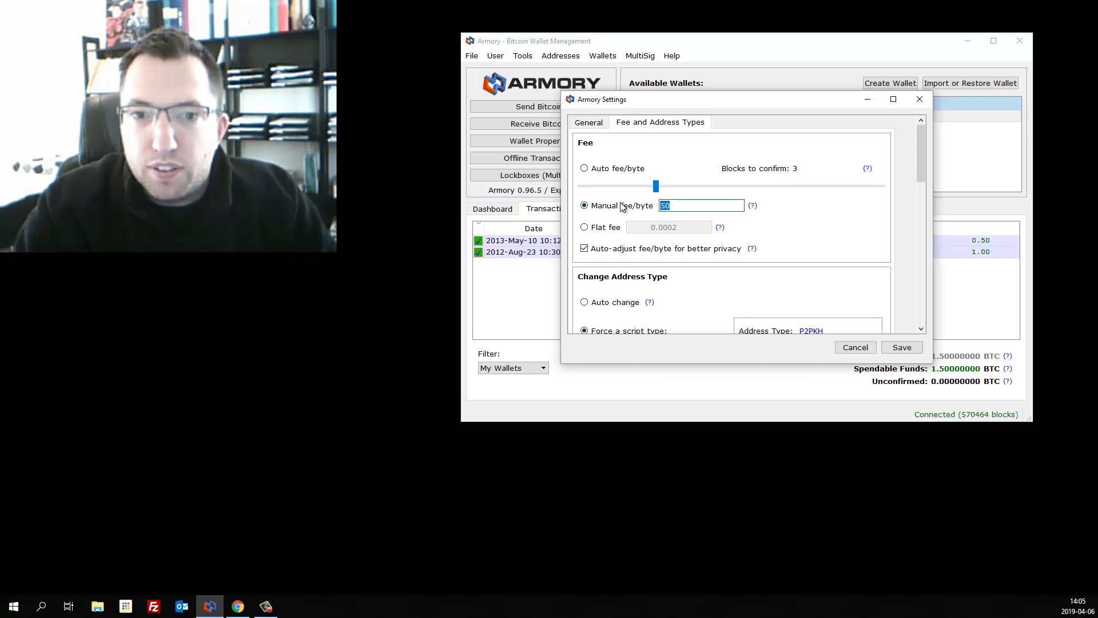
pyautogui.write('200')
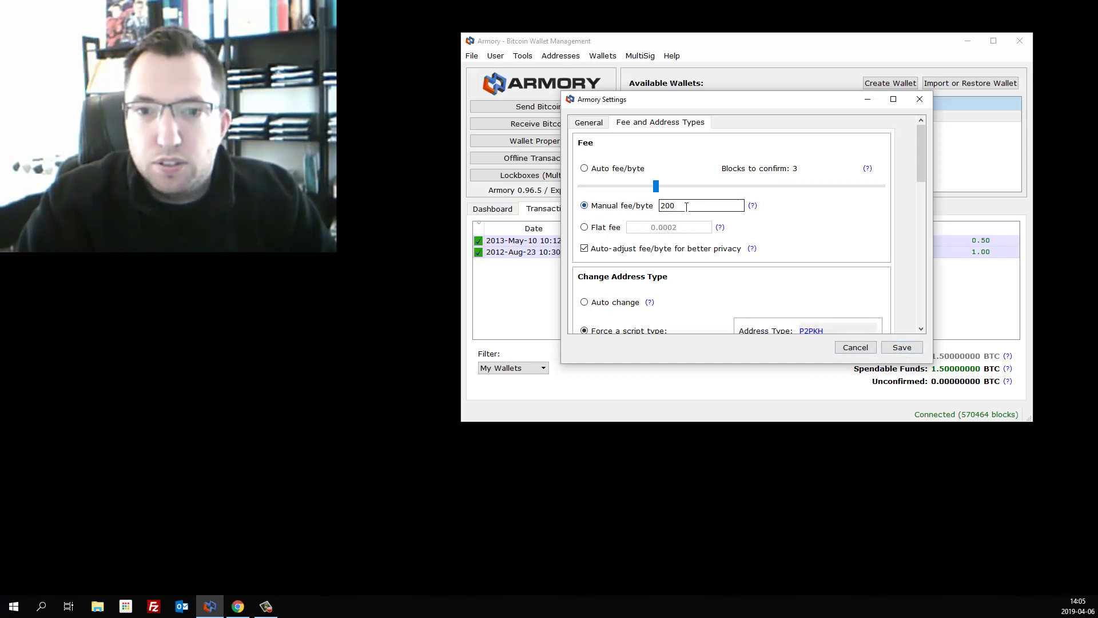
pyautogui.moveTo(667, 205); pyautogui.dragTo(676, 204)
pyautogui.write('50')
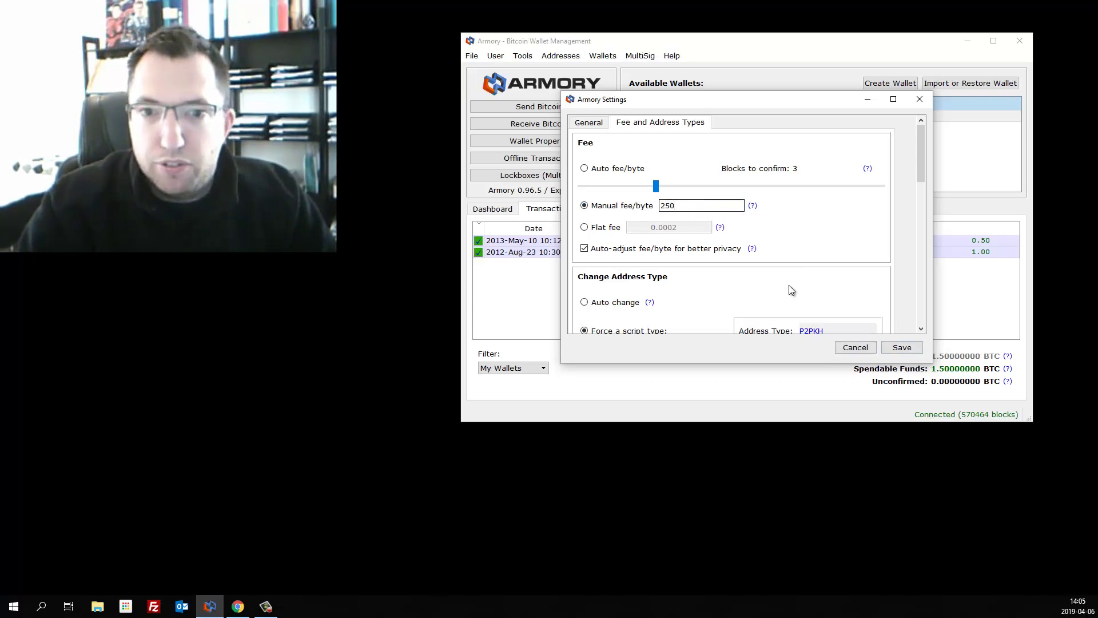
pyautogui.click(898, 349)
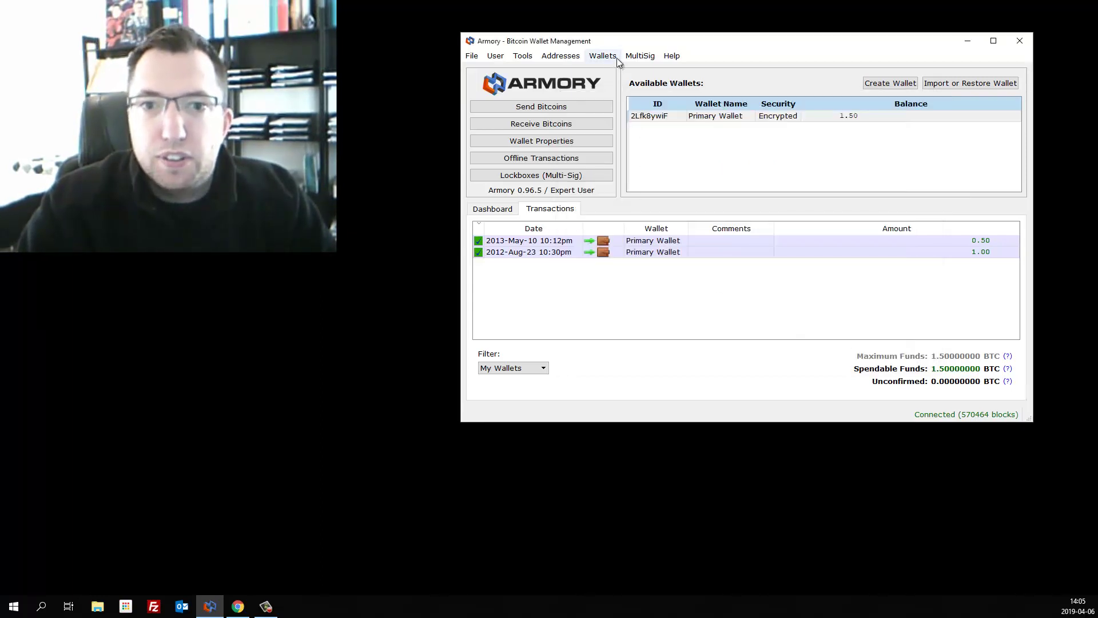
# From the Primary Wallet, paste the recipient's address and set the maximum amount of 1.49899 BTC.
pyautogui.click(550, 108)
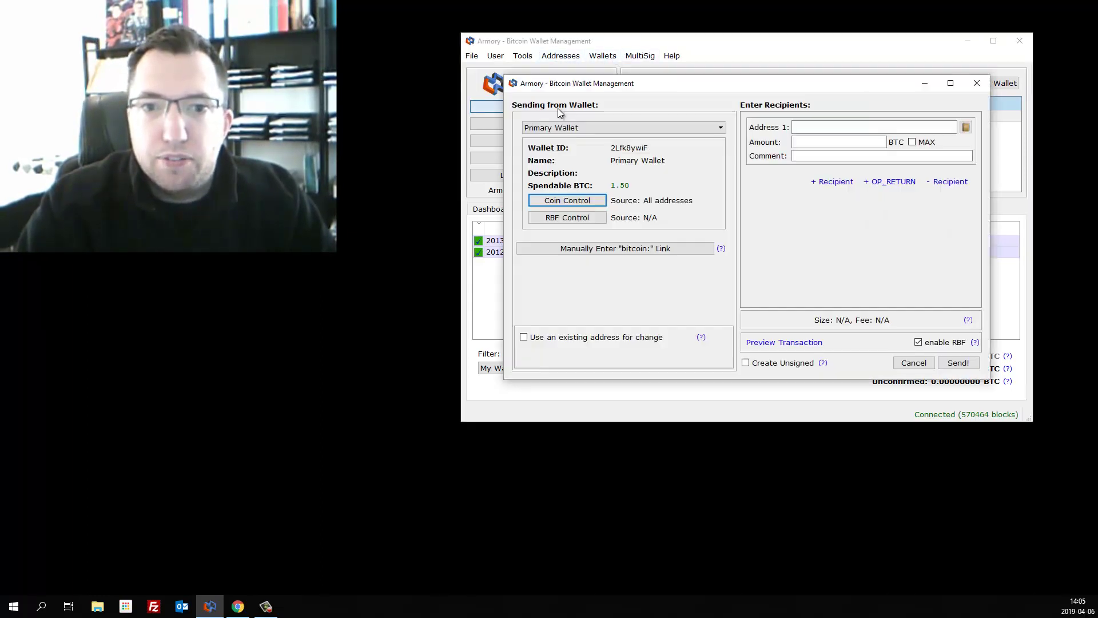
pyautogui.click(977, 84)
pyautogui.doubleClick(743, 116)
pyautogui.click(892, 117)
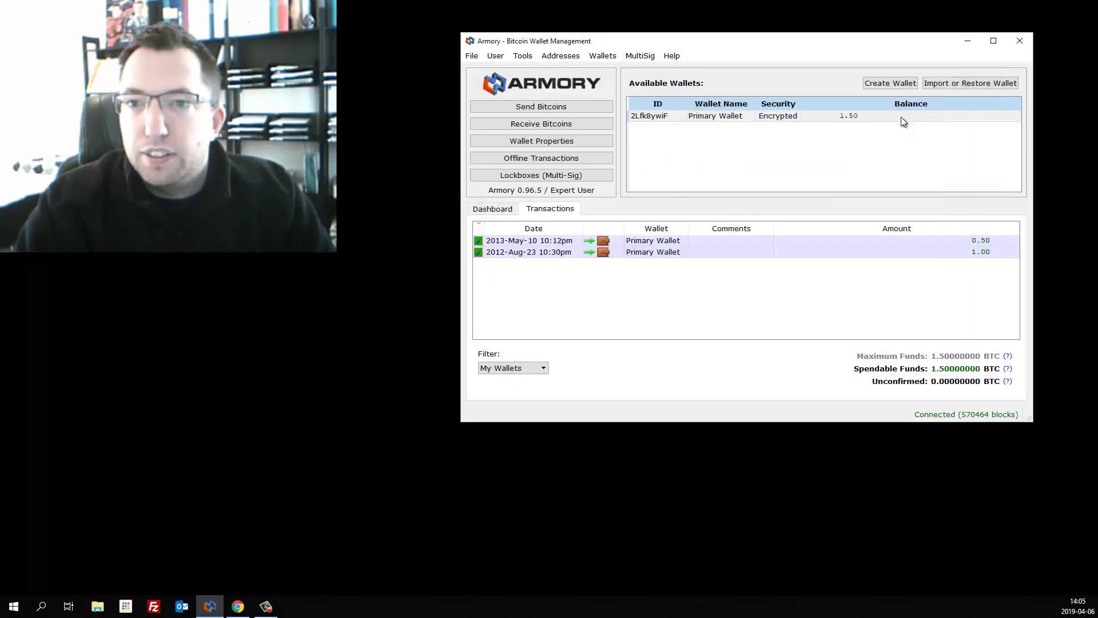
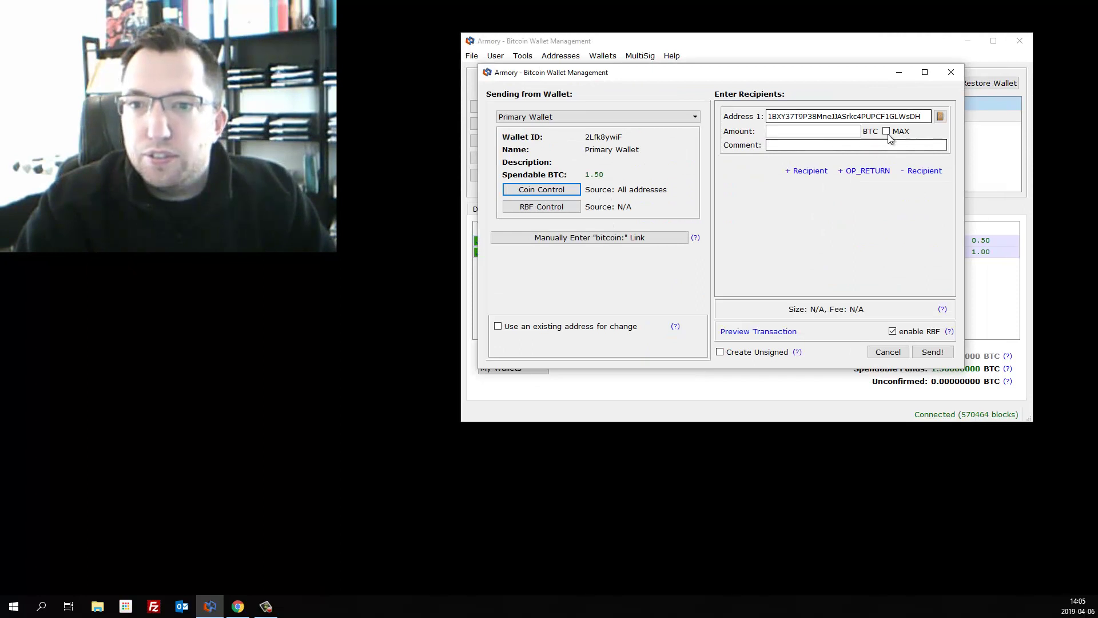
pyautogui.click(886, 131)
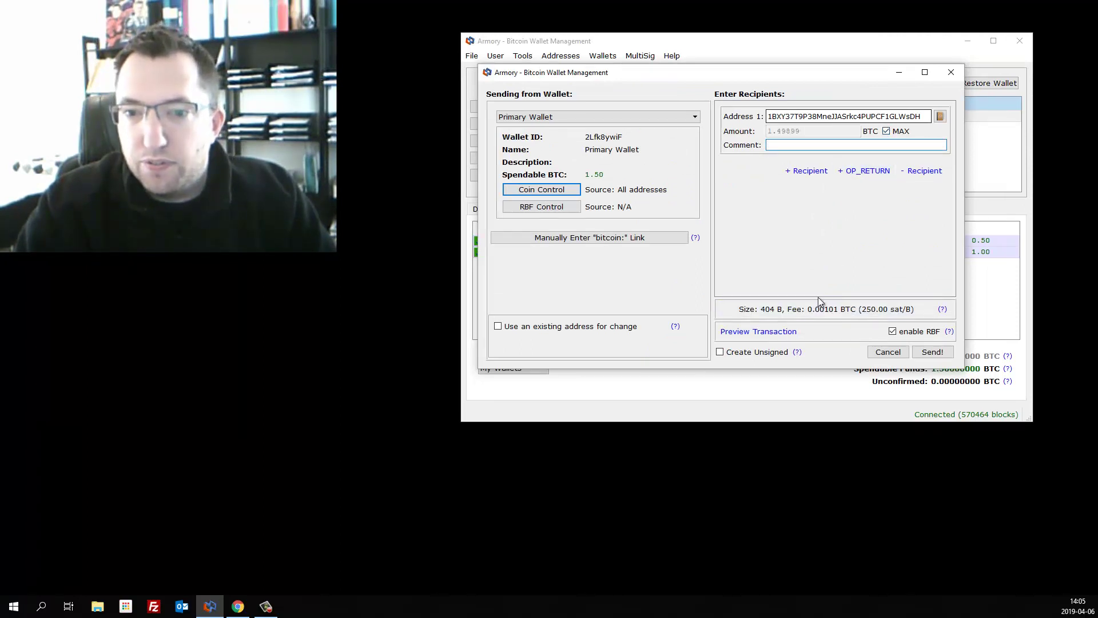
# Submit and confirm the 1.5 BTC payment, then unlock the wallet with its passphrase.
pyautogui.click(938, 352)
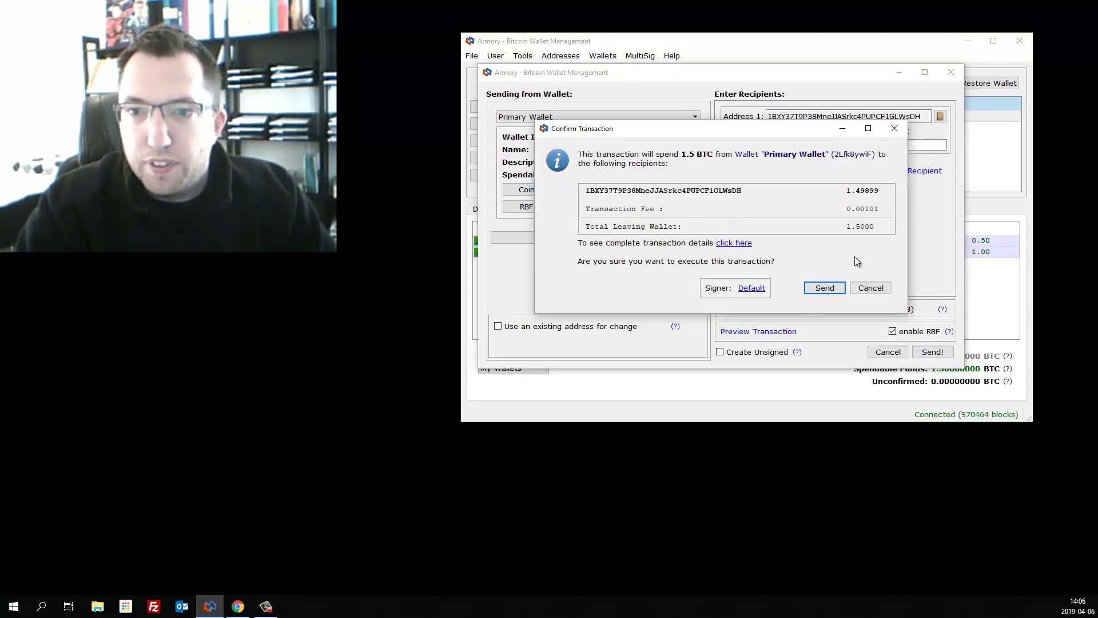
pyautogui.click(831, 291)
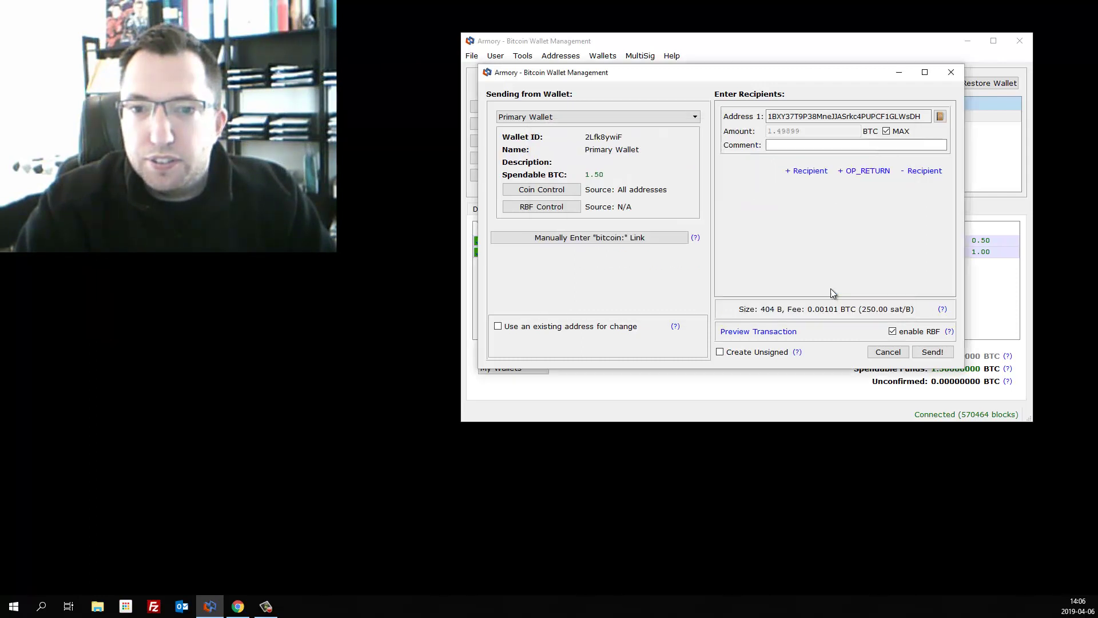
pyautogui.write('***')
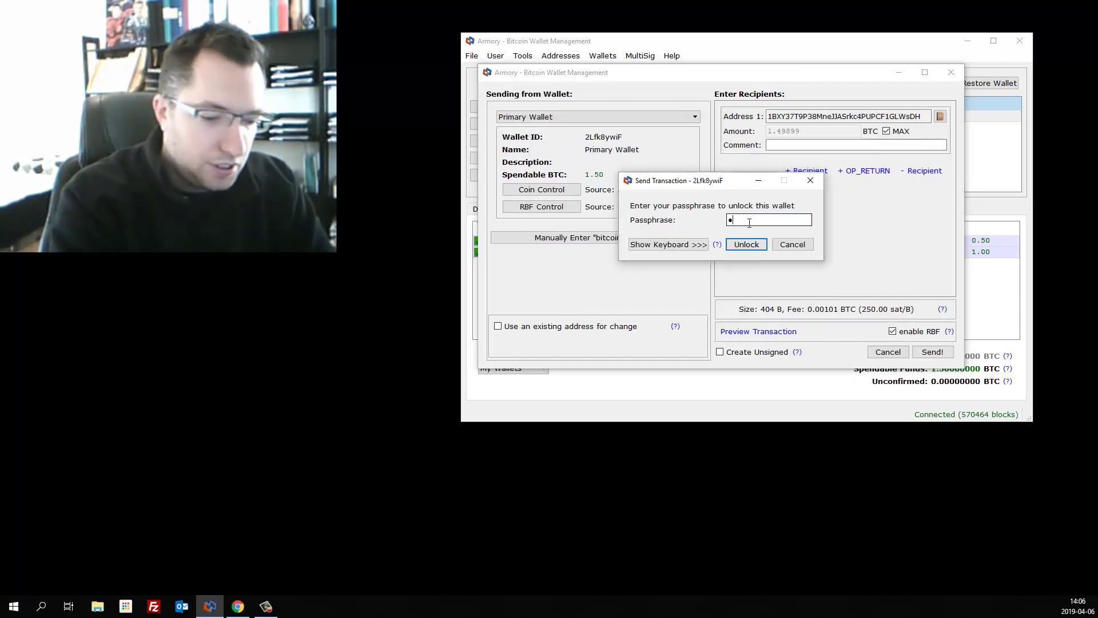
pyautogui.write('******')
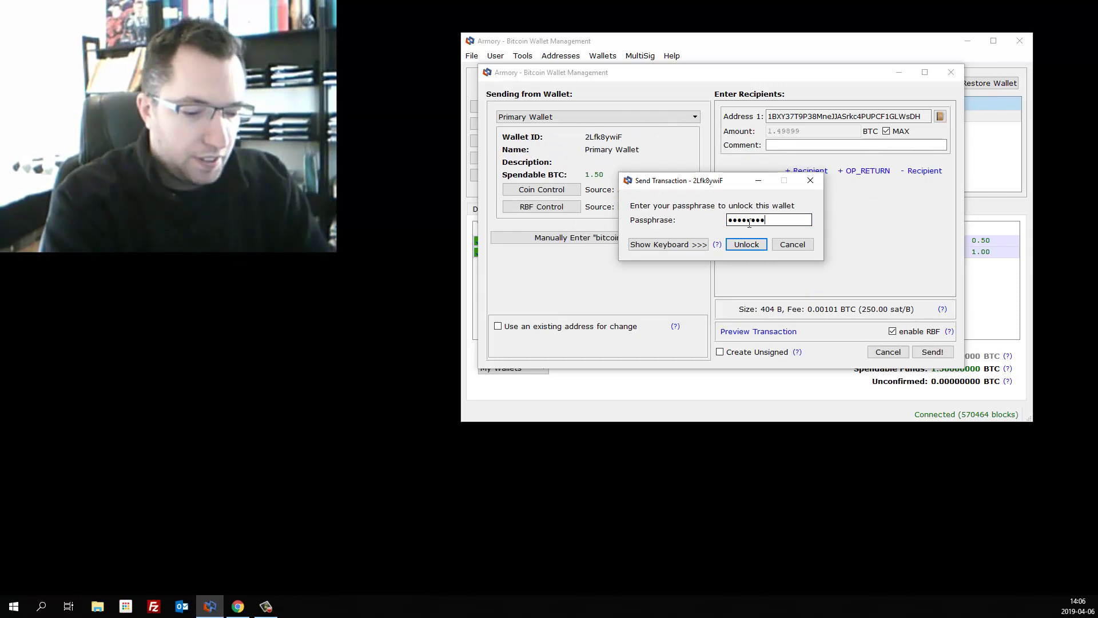
pyautogui.write('******')
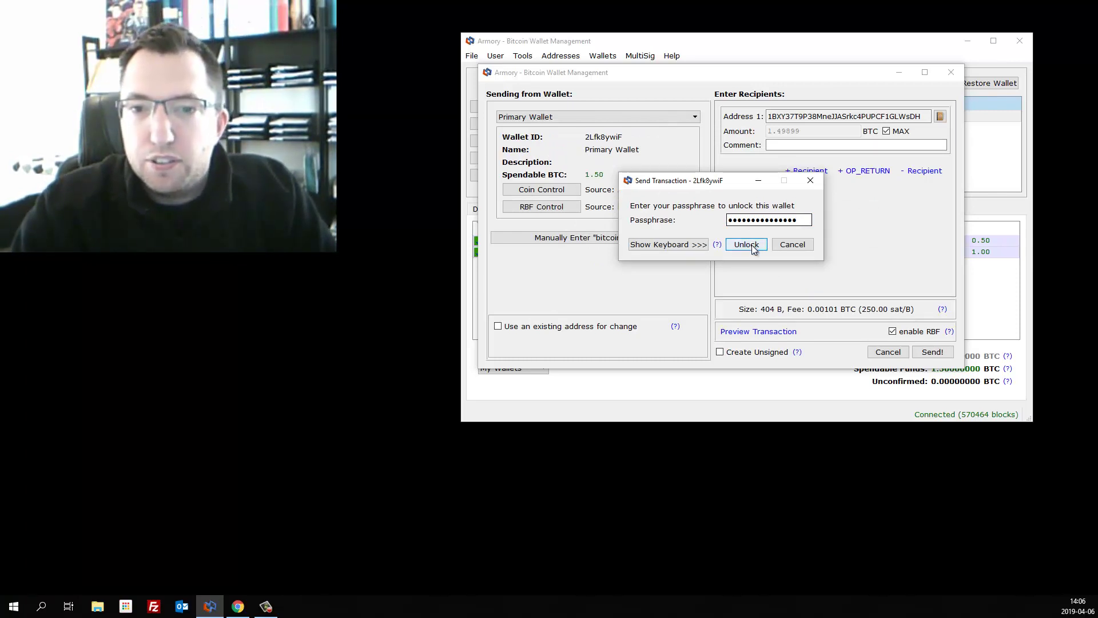
pyautogui.click(755, 244)
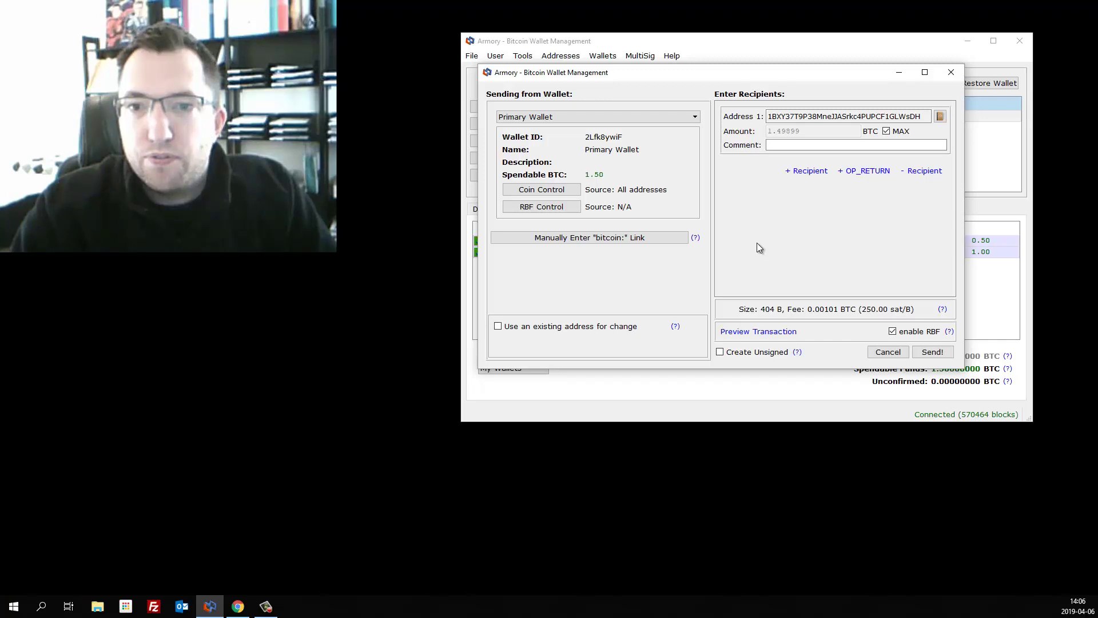